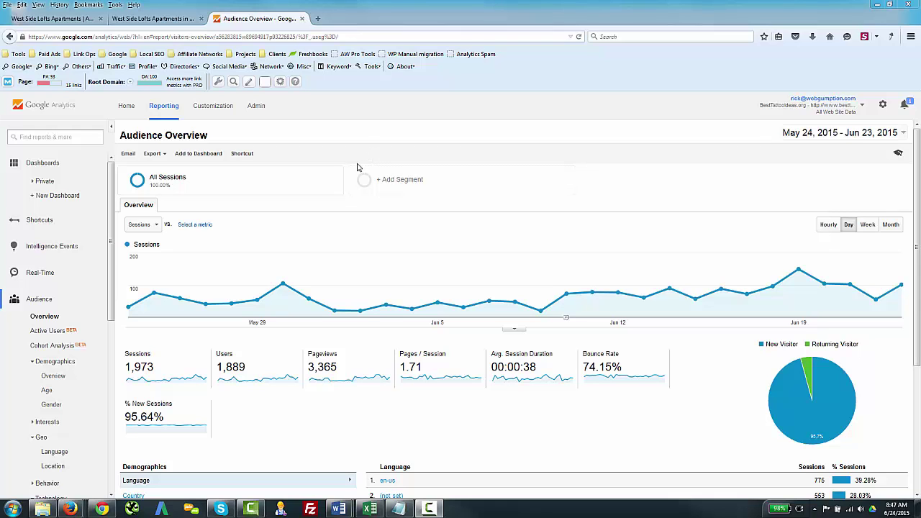
Open the Acquisition > All Traffic > Referrals report
{"action": "scroll", "coordinate": [111, 302], "scroll_direction": "down", "scroll_amount": 3}
{"action": "scroll", "coordinate": [128, 328], "scroll_direction": "up", "scroll_amount": 3}
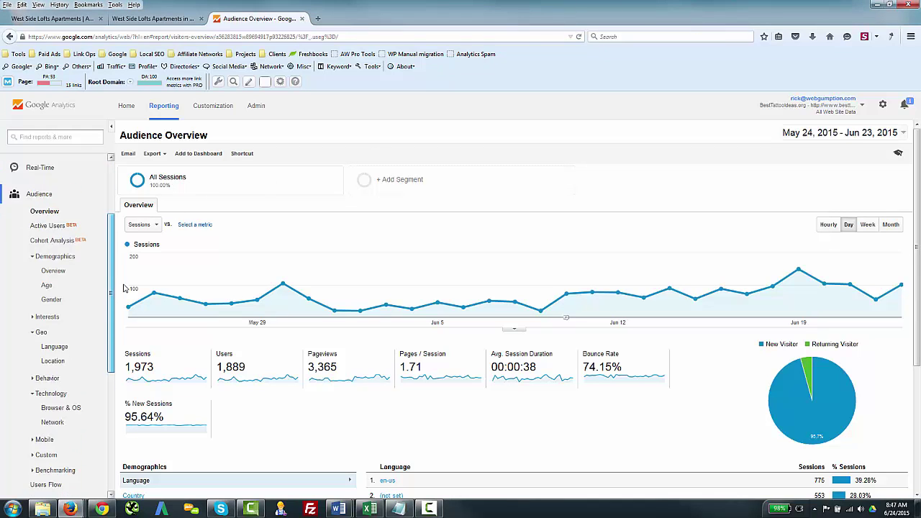
{"action": "scroll", "coordinate": [124, 270], "scroll_direction": "down", "scroll_amount": 5}
{"action": "scroll", "coordinate": [122, 360], "scroll_direction": "up", "scroll_amount": 2}
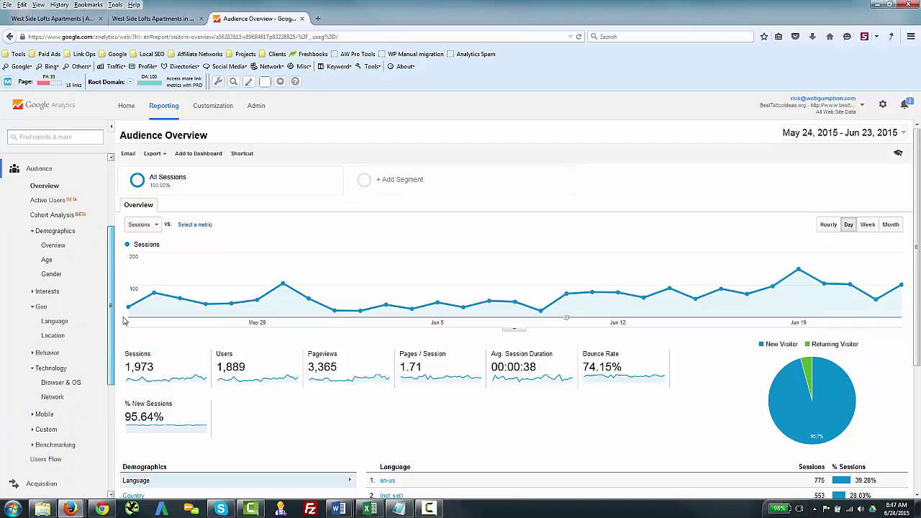
{"action": "scroll", "coordinate": [133, 378], "scroll_direction": "down", "scroll_amount": 4}
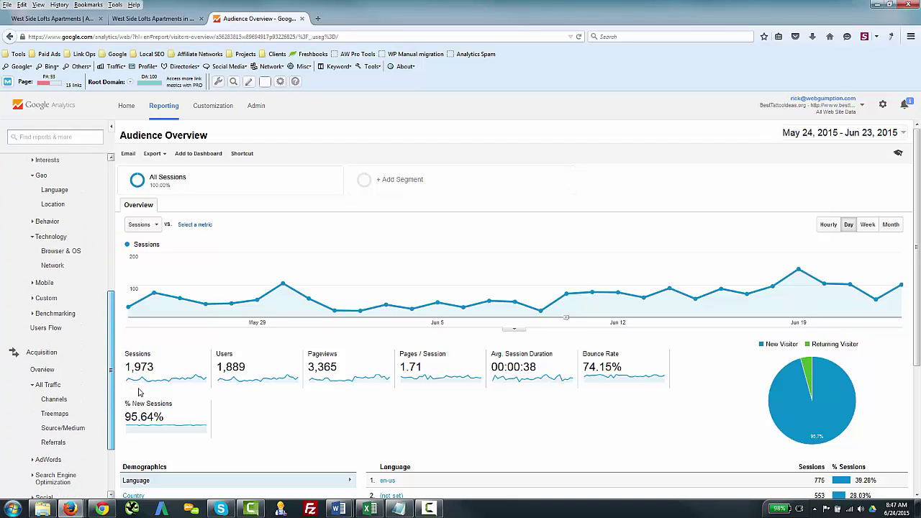
{"action": "scroll", "coordinate": [85, 342], "scroll_direction": "down", "scroll_amount": 1}
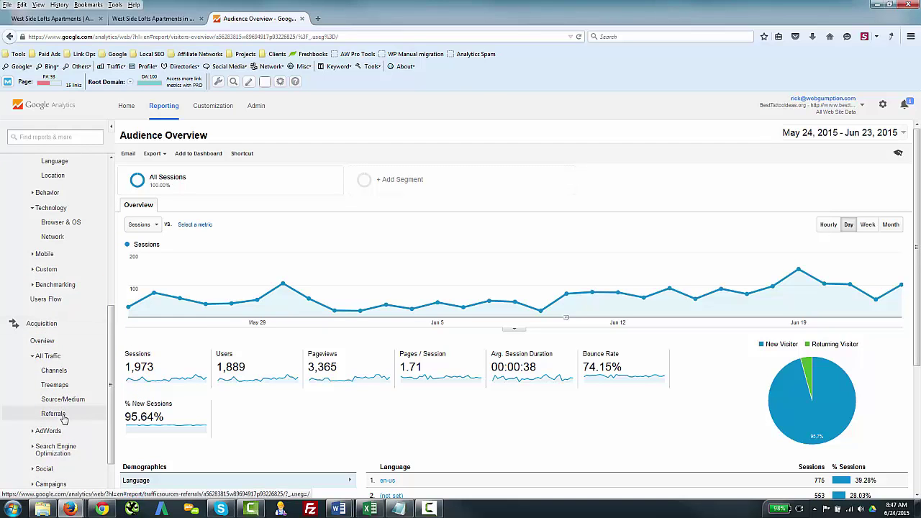
{"action": "left_click", "coordinate": [54, 414]}
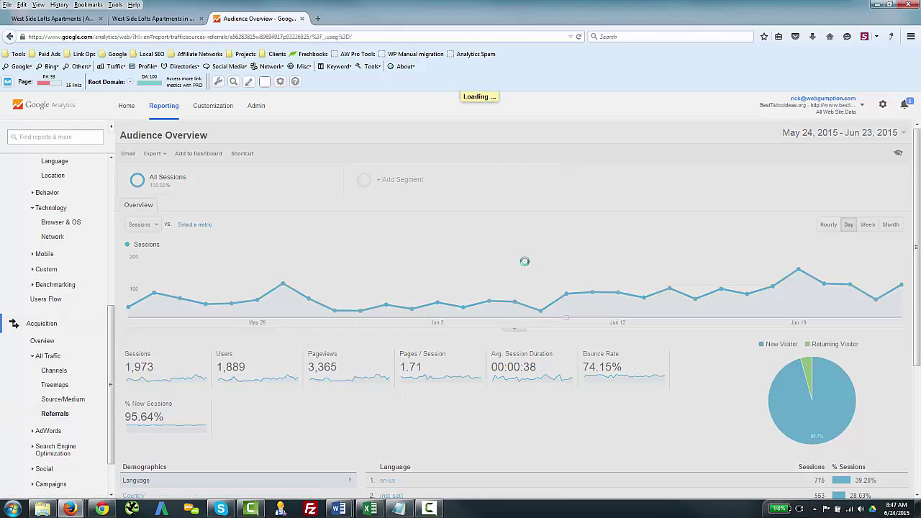
Show 50 rows in the referral source table and scan the listed referrers
{"action": "scroll", "coordinate": [496, 286], "scroll_direction": "down", "scroll_amount": 4}
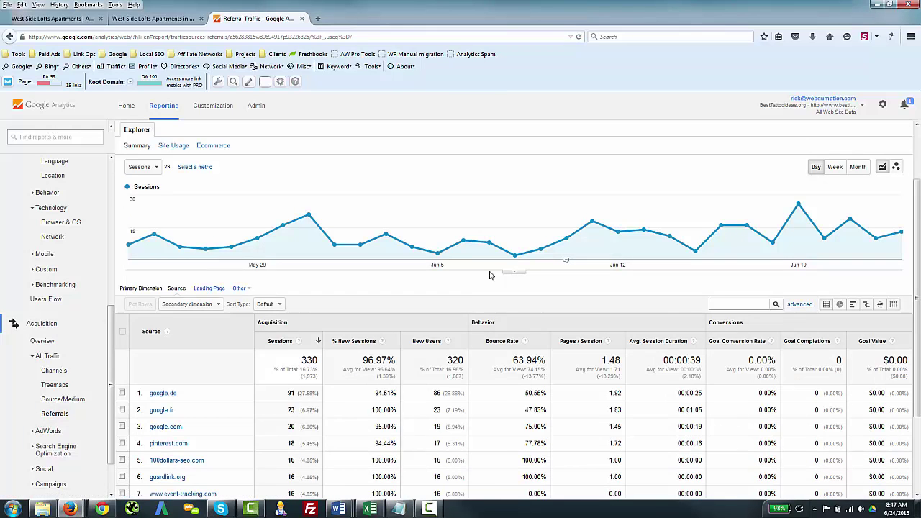
{"action": "scroll", "coordinate": [490, 288], "scroll_direction": "down", "scroll_amount": 1}
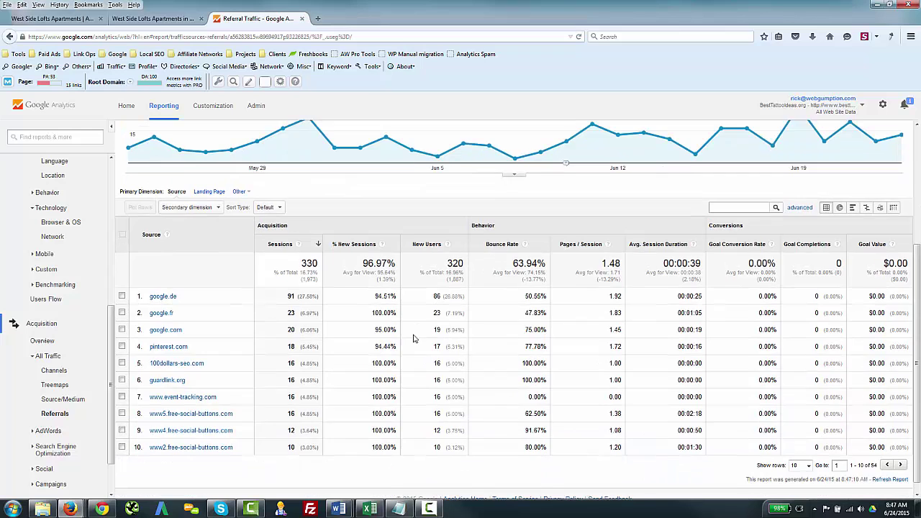
{"action": "left_click", "coordinate": [809, 455]}
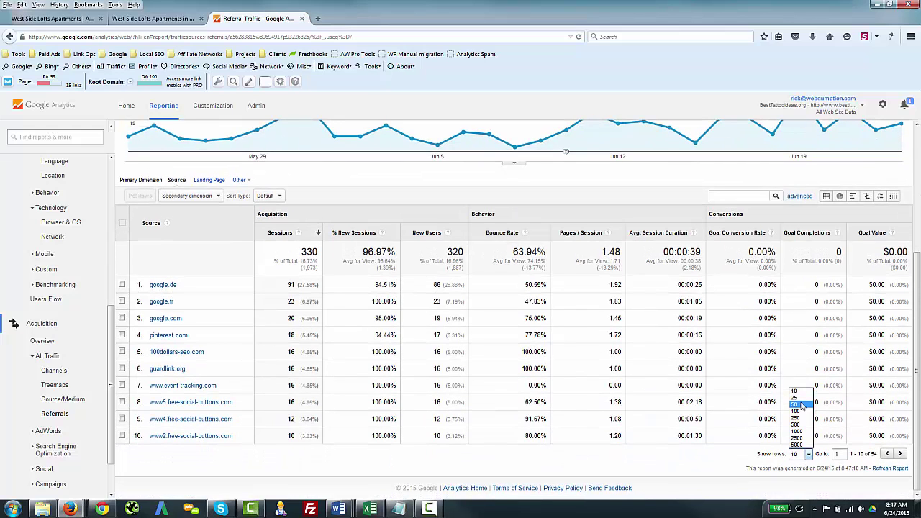
{"action": "left_click", "coordinate": [800, 405]}
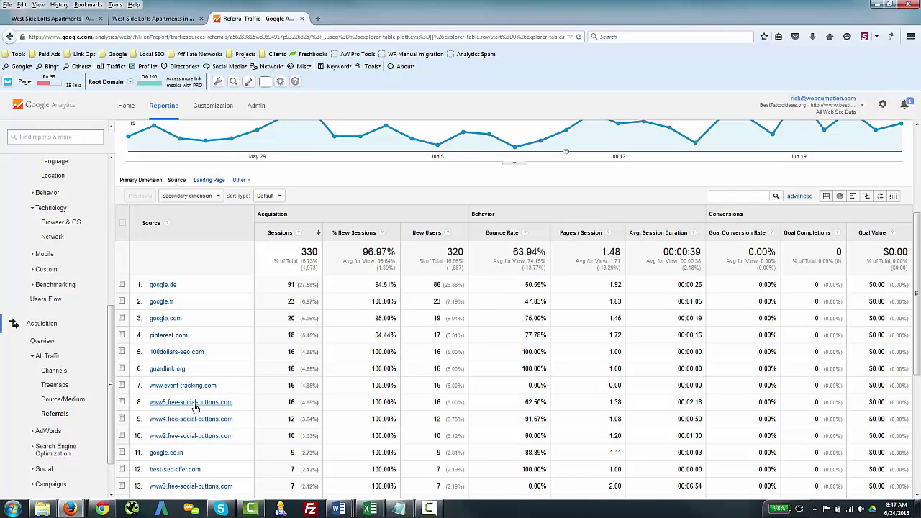
{"action": "scroll", "coordinate": [191, 412], "scroll_direction": "down", "scroll_amount": 2}
{"action": "scroll", "coordinate": [192, 411], "scroll_direction": "down", "scroll_amount": 3}
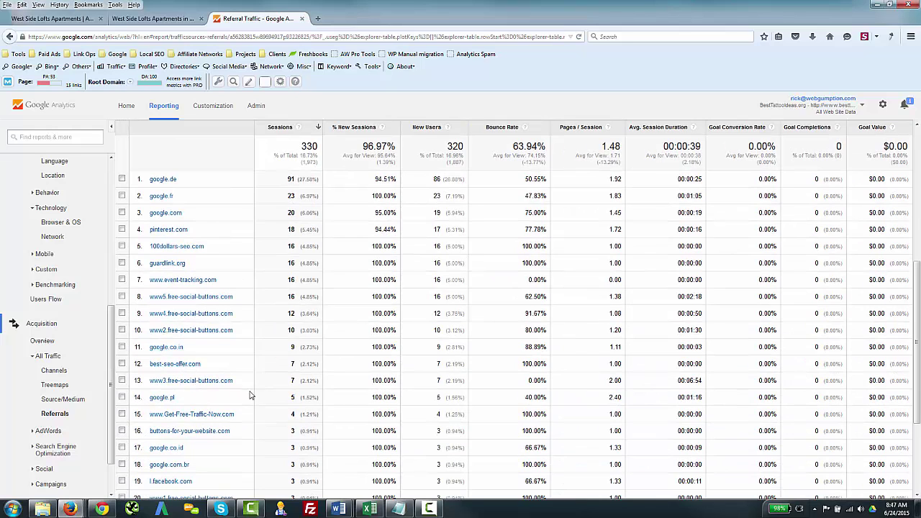
{"action": "scroll", "coordinate": [237, 352], "scroll_direction": "down", "scroll_amount": 1}
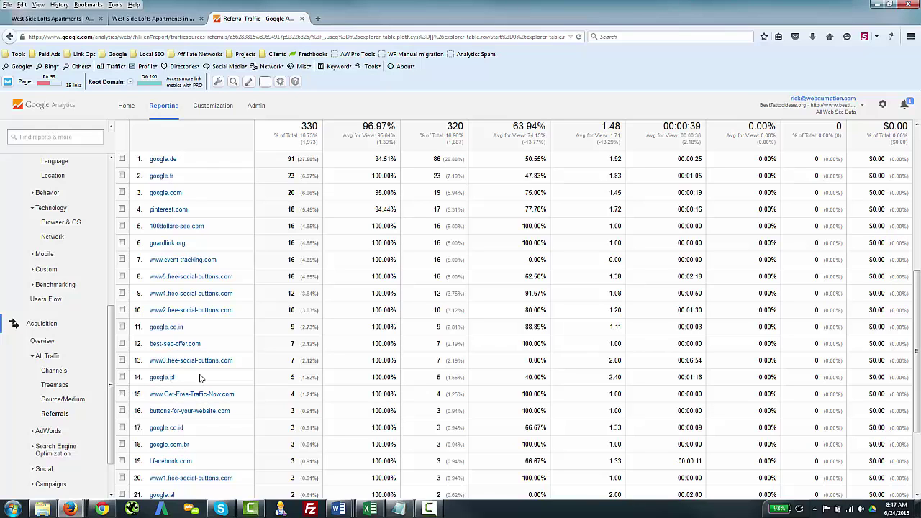
{"action": "scroll", "coordinate": [225, 364], "scroll_direction": "up", "scroll_amount": 2}
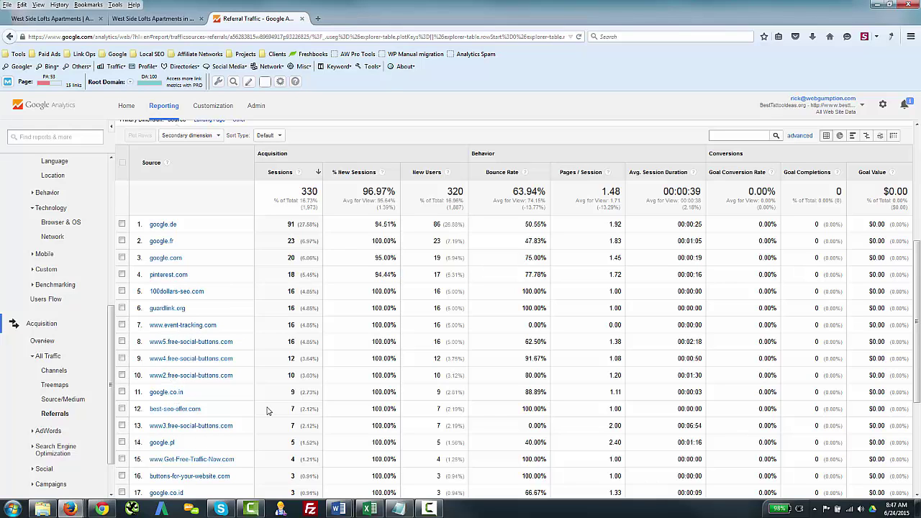
{"action": "scroll", "coordinate": [216, 403], "scroll_direction": "up", "scroll_amount": 1}
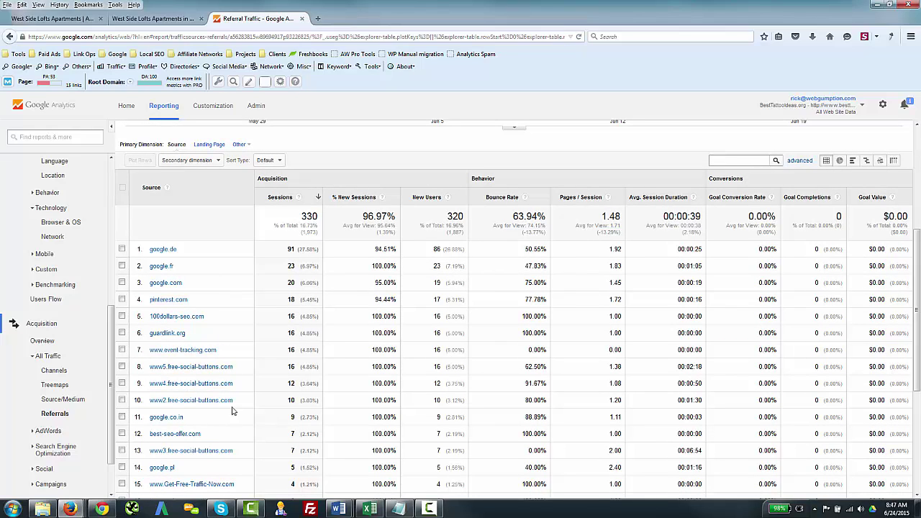
Start a Notepad note listing Source with bullets free, seo and buttons
{"action": "left_click", "coordinate": [398, 509]}
{"action": "left_click_drag", "start_coordinate": [713, 82], "coordinate": [716, 106]}
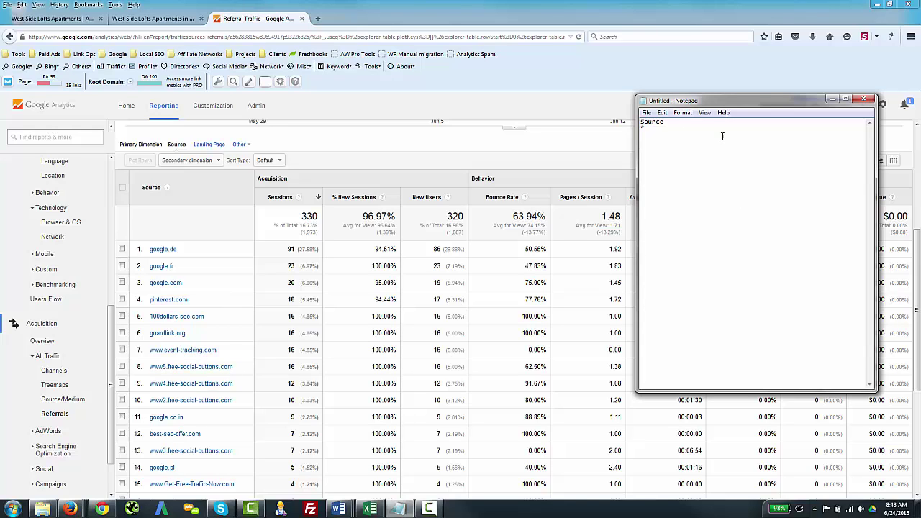
{"action": "type", "text": "ree"}
Select the note text and correct the letters 'ree' in the word free
{"action": "key", "text": "ctrl+a"}
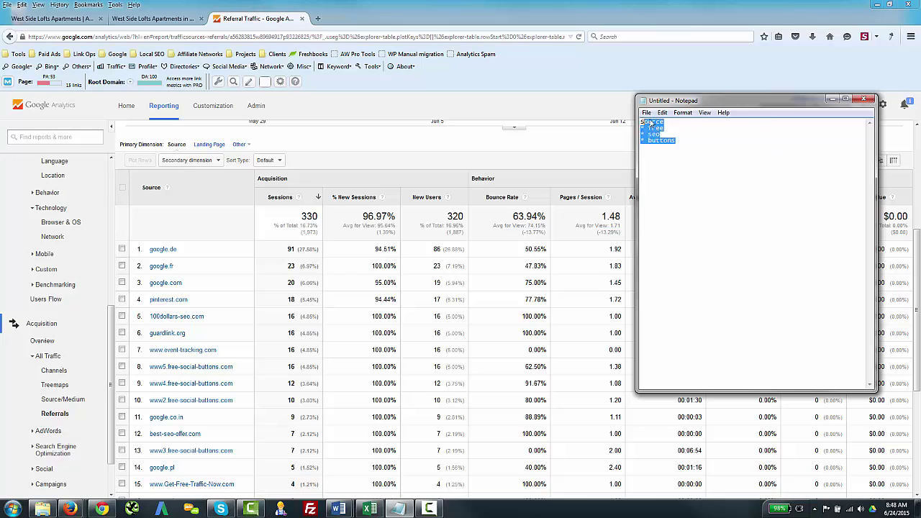
{"action": "left_click", "coordinate": [697, 143]}
{"action": "key", "text": "ctrl+a"}
{"action": "left_click", "coordinate": [693, 140]}
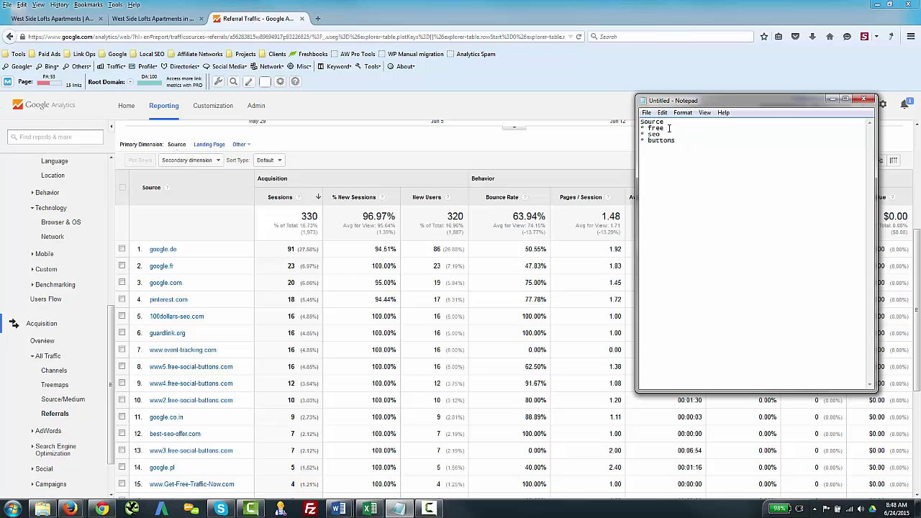
{"action": "left_click_drag", "start_coordinate": [665, 128], "coordinate": [650, 128]}
{"action": "left_click", "coordinate": [649, 128]}
Add Hostname as the secondary dimension of the referral table
{"action": "left_click", "coordinate": [831, 98]}
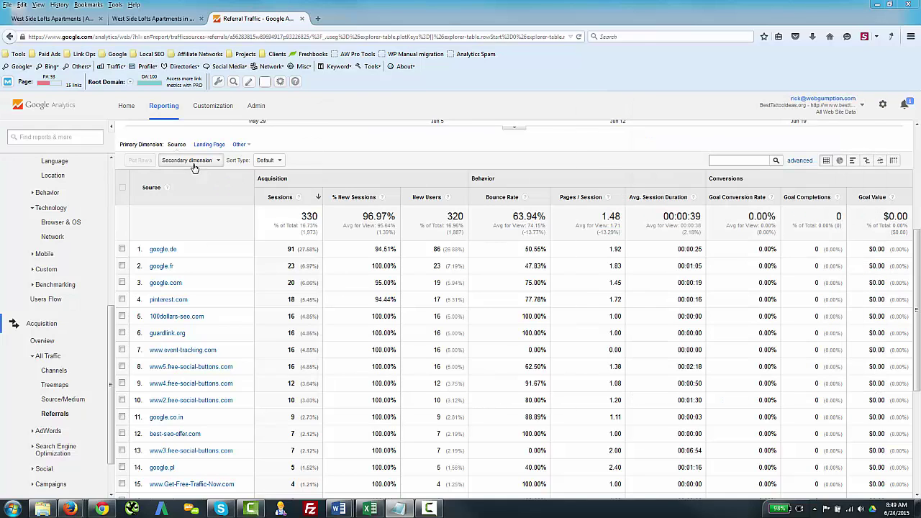
{"action": "type", "text": "hostname"}
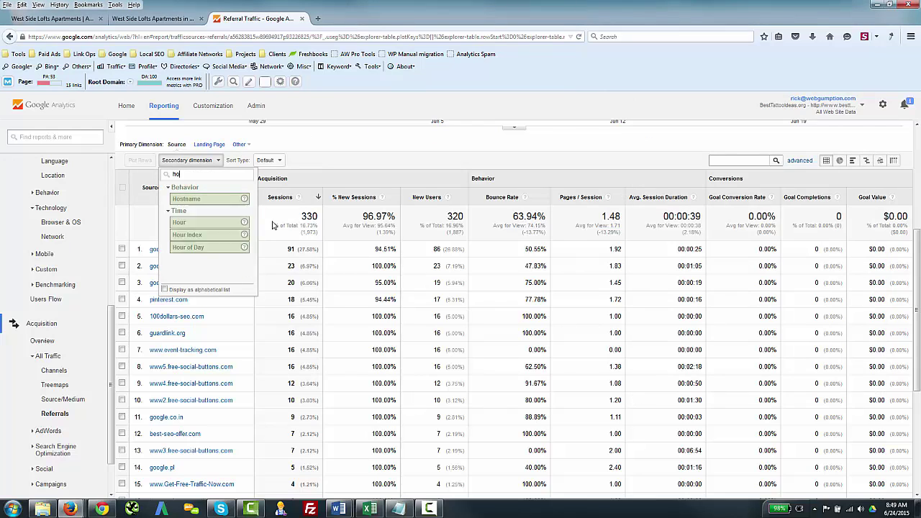
{"action": "left_click", "coordinate": [219, 199]}
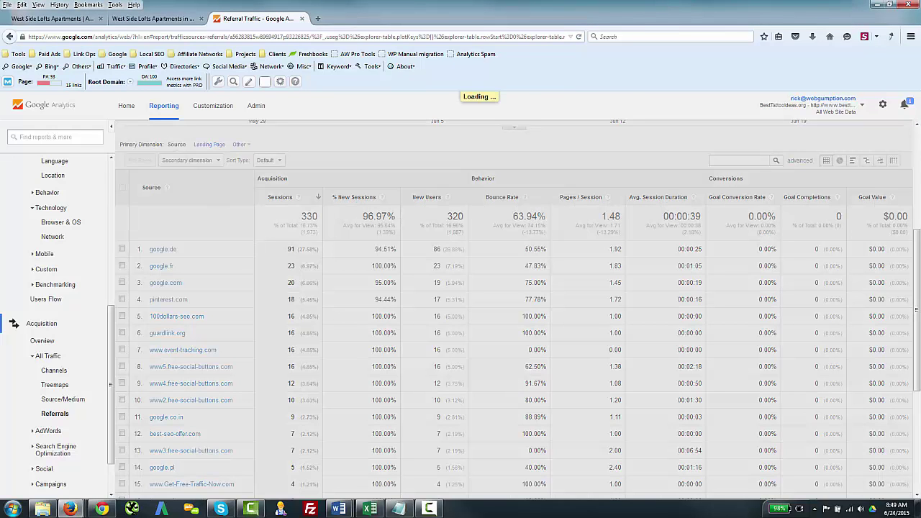
Note 'Hostname' with a pasted '(not set)' value, then add a 'Language' heading
{"action": "key", "text": "alt+Tab"}
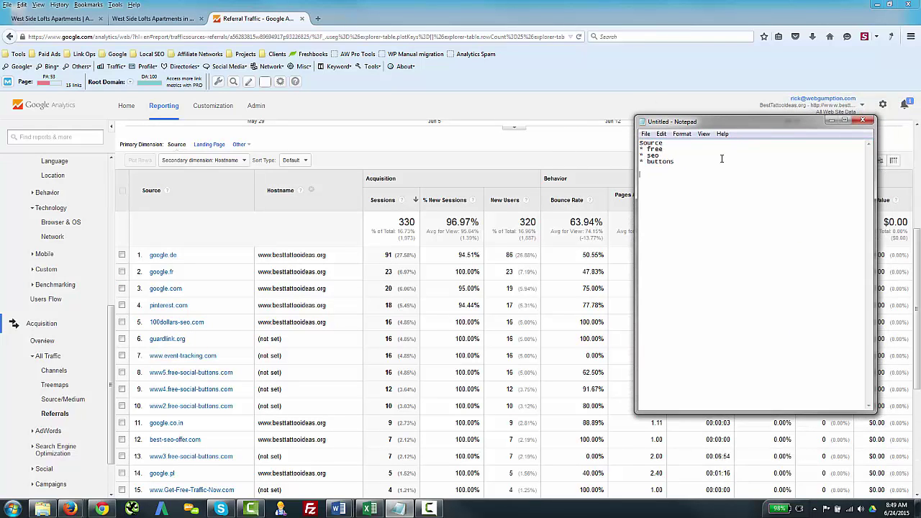
{"action": "type", "text": "Hostname"}
{"action": "left_click_drag", "start_coordinate": [327, 440], "coordinate": [276, 441]}
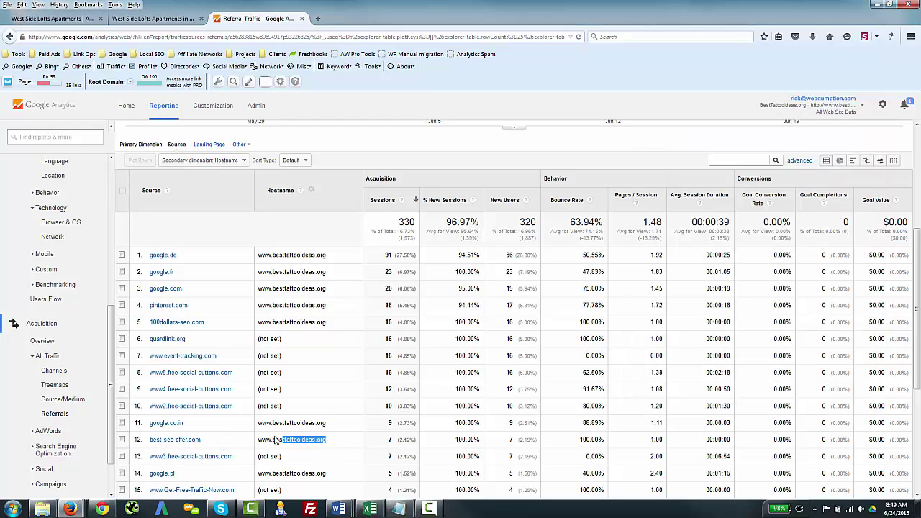
{"action": "left_click", "coordinate": [398, 509]}
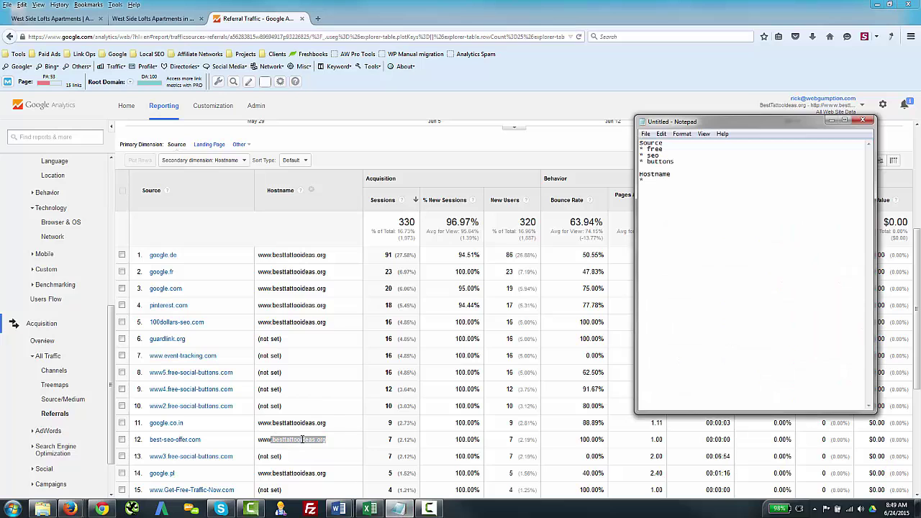
{"action": "left_click", "coordinate": [266, 339]}
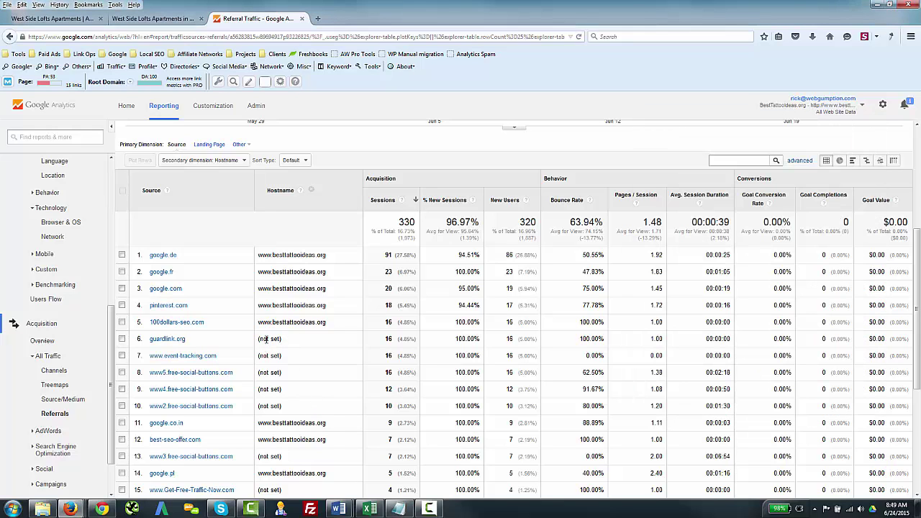
{"action": "triple_click", "coordinate": [265, 339]}
{"action": "key", "text": "ctrl+c"}
{"action": "left_click", "coordinate": [400, 508]}
{"action": "key", "text": "ctrl+v"}
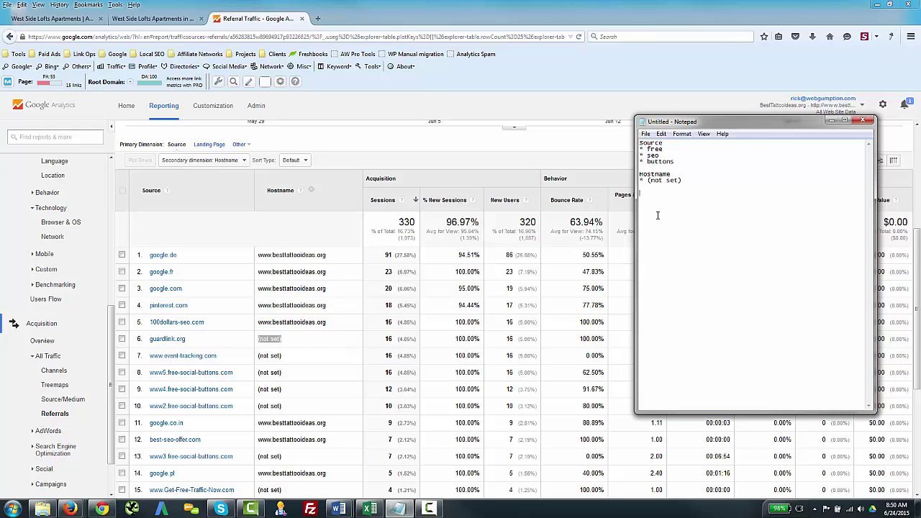
{"action": "type", "text": "LAnguage"}
Change the referral table's secondary dimension to Language
{"action": "left_click", "coordinate": [230, 161]}
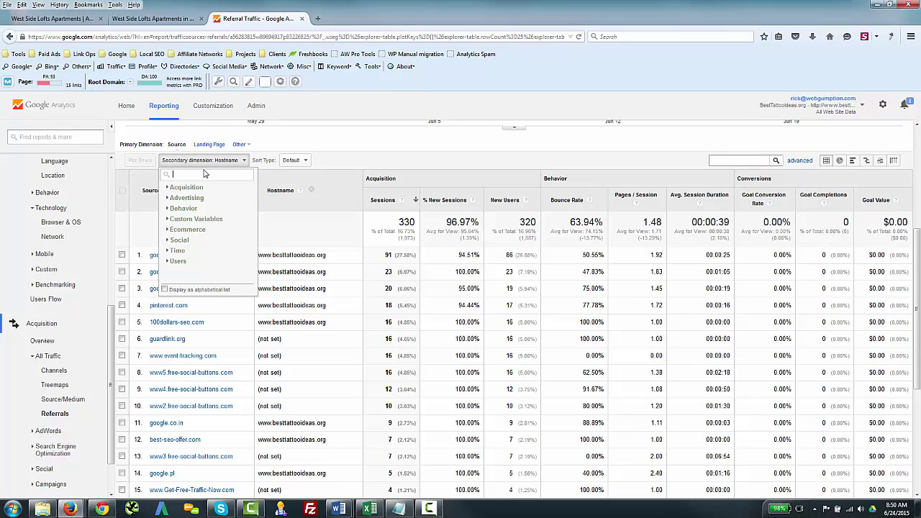
{"action": "type", "text": "host"}
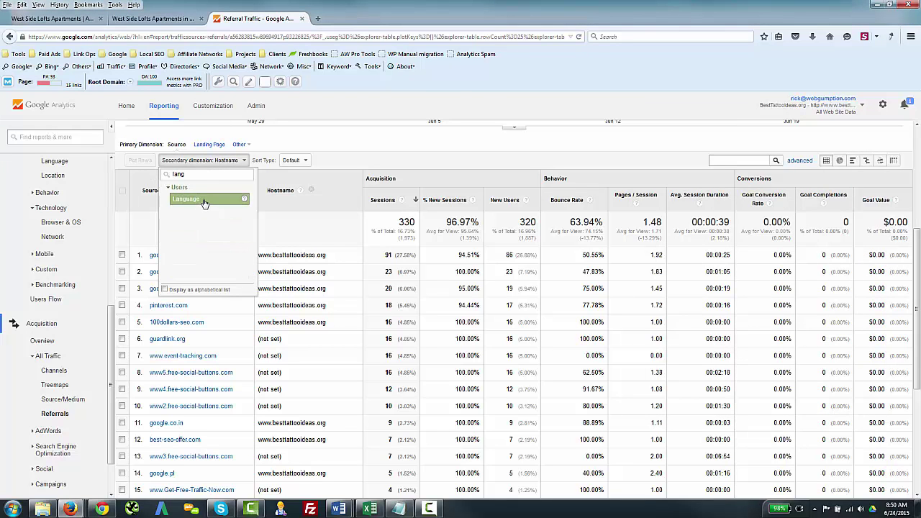
{"action": "left_click", "coordinate": [202, 200]}
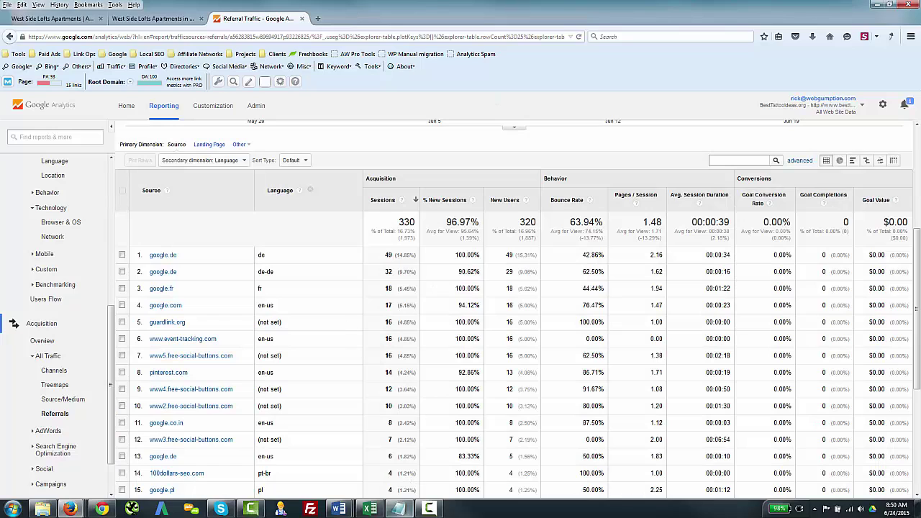
Write '(not set)' under Language in the notes and reposition the notes window
{"action": "left_click", "coordinate": [399, 510]}
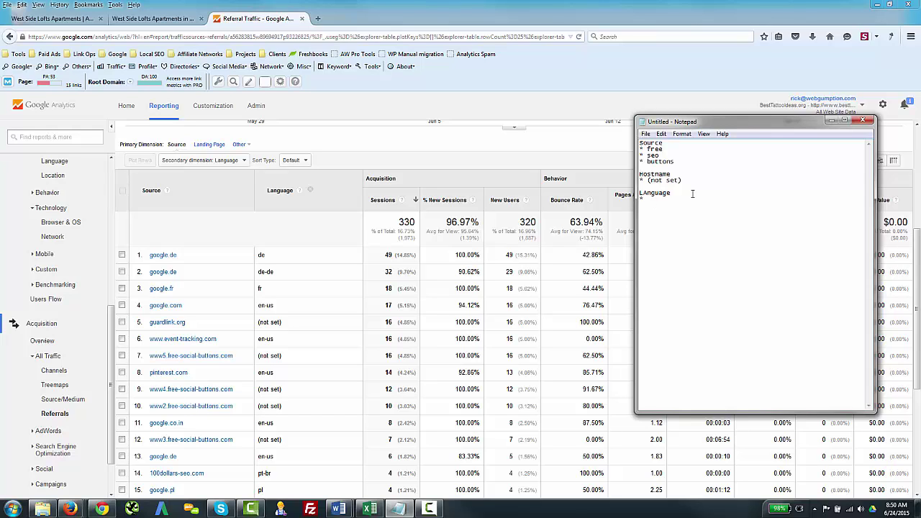
{"action": "type", "text": "(not set)"}
{"action": "left_click_drag", "start_coordinate": [701, 124], "coordinate": [305, 135]}
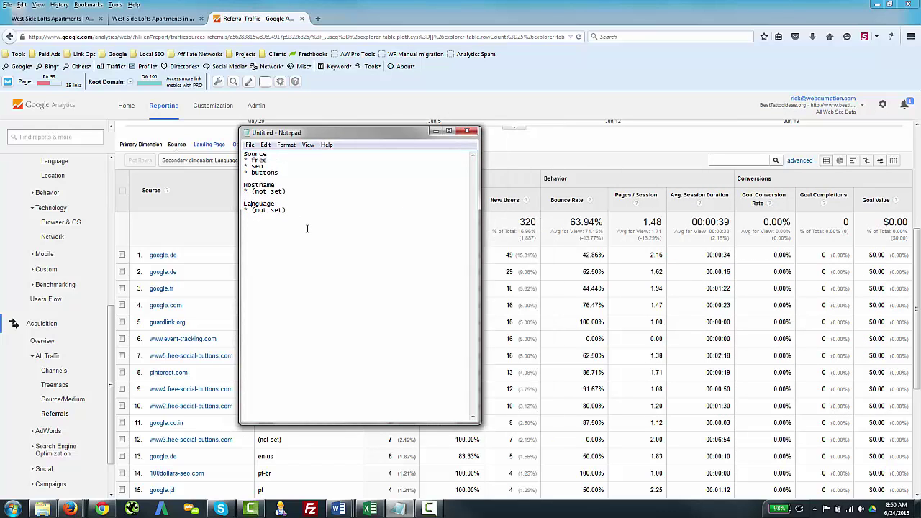
{"action": "left_click_drag", "start_coordinate": [358, 136], "coordinate": [408, 130]}
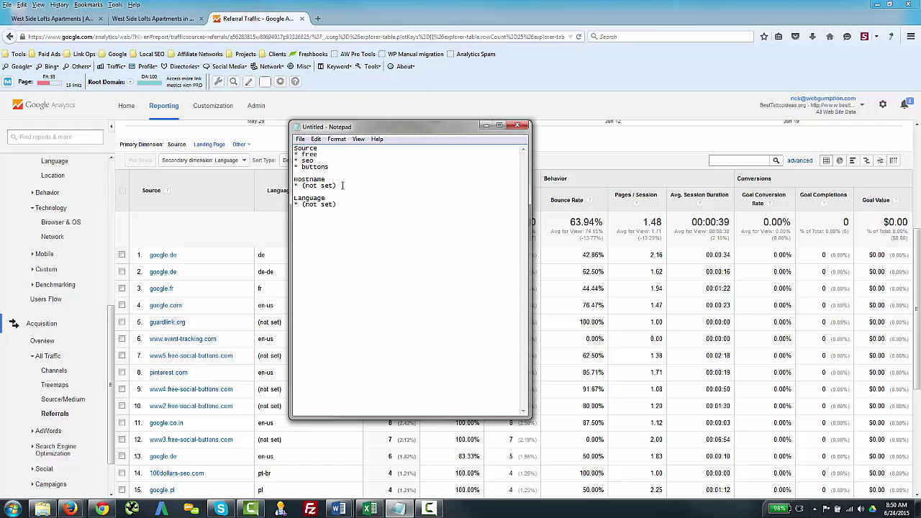
Hide the notes, scroll the Referrals report to the top, and start adding a segment
{"action": "left_click", "coordinate": [486, 125]}
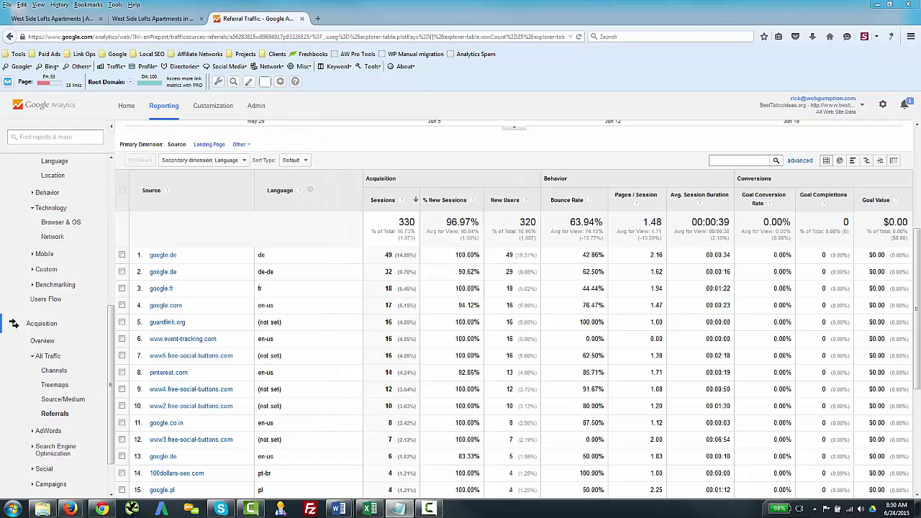
{"action": "scroll", "coordinate": [476, 223], "scroll_direction": "up", "scroll_amount": 3}
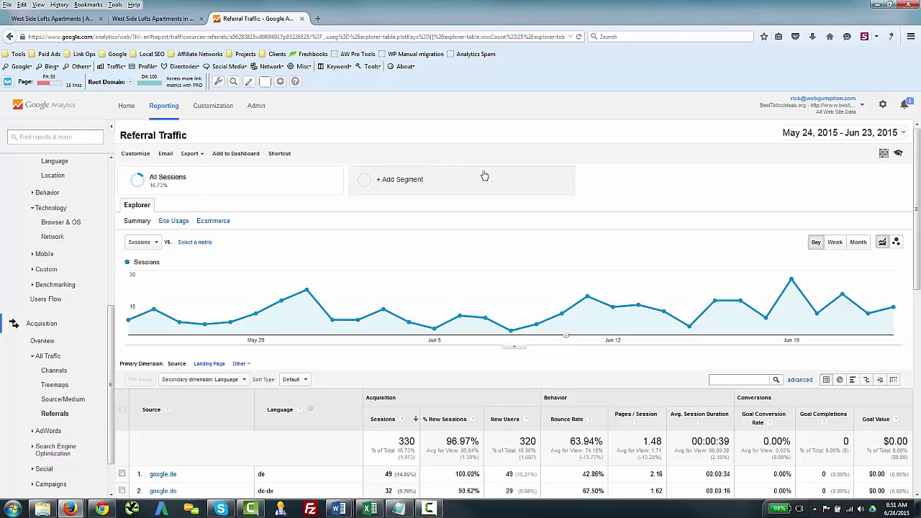
{"action": "left_click", "coordinate": [445, 176]}
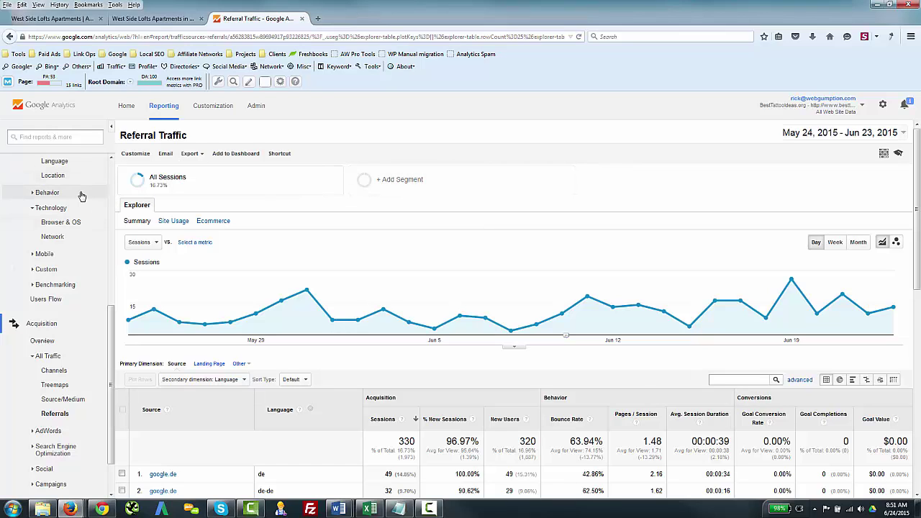
Create a new segment and name it 'Filter Spam'
{"action": "left_click", "coordinate": [286, 191]}
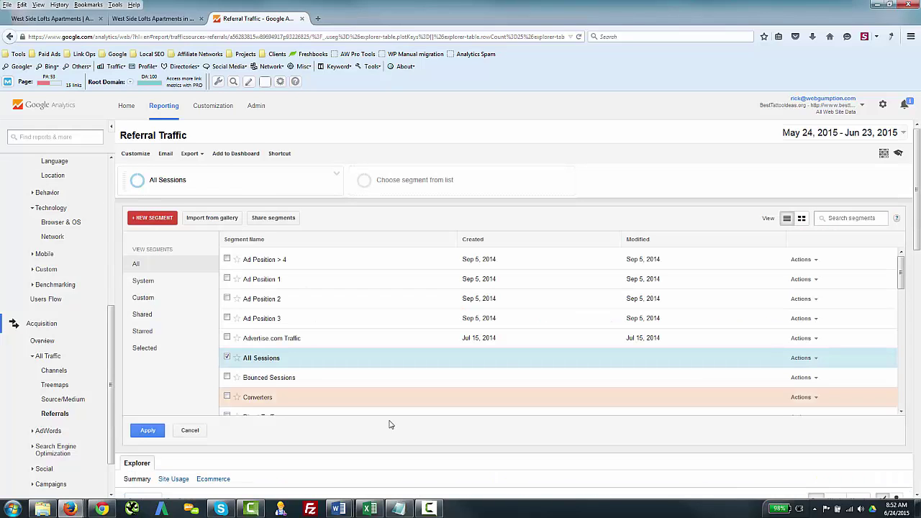
{"action": "left_click", "coordinate": [152, 217]}
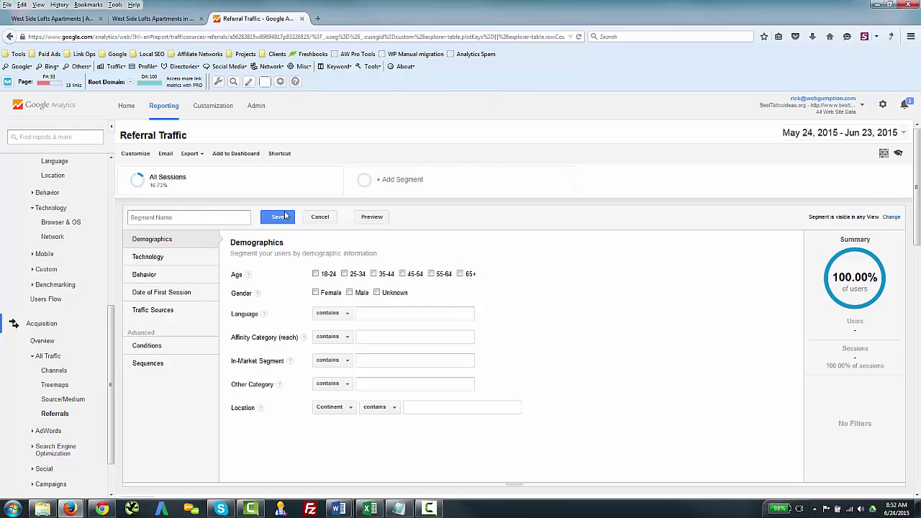
{"action": "type", "text": "Filter Spam"}
{"action": "mouse_move", "coordinate": [163, 177]}
Add a condition: Source does not match regex free|seo|buttons
{"action": "left_click", "coordinate": [147, 346]}
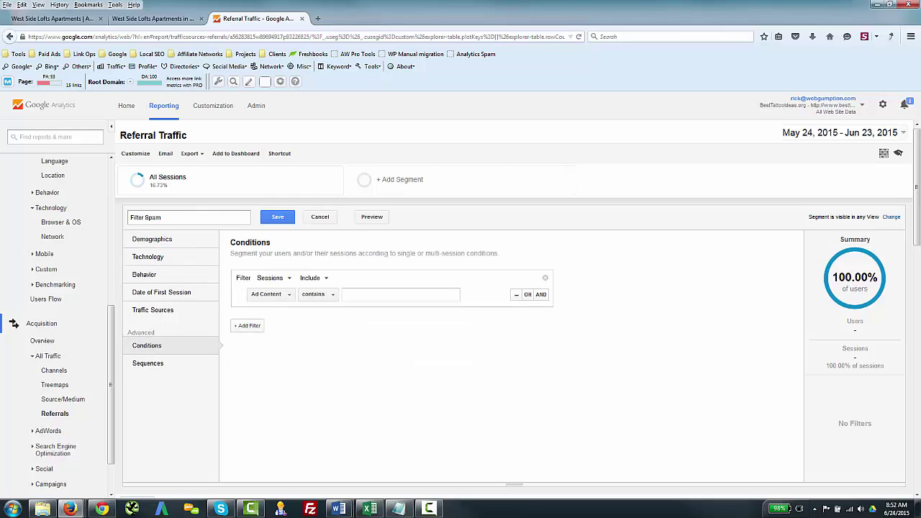
{"action": "left_click", "coordinate": [268, 295]}
{"action": "type", "text": "source"}
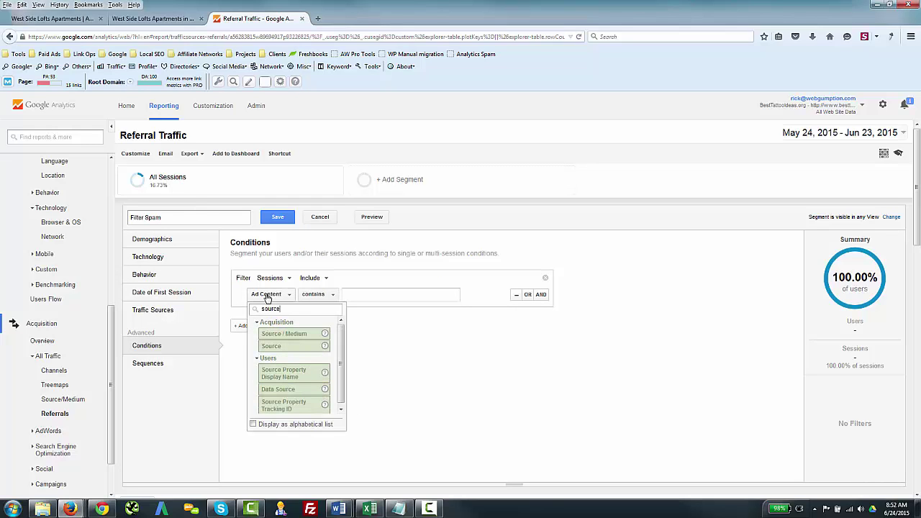
{"action": "left_click", "coordinate": [271, 346]}
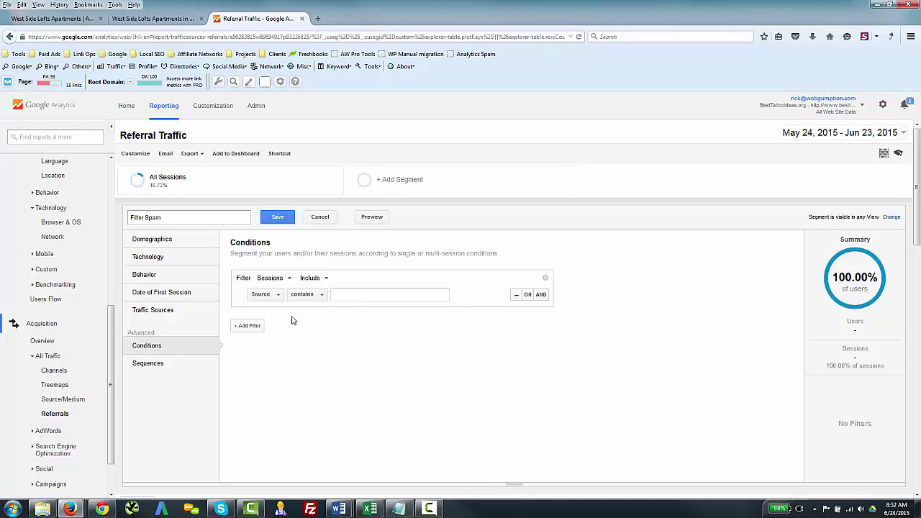
{"action": "left_click", "coordinate": [320, 300]}
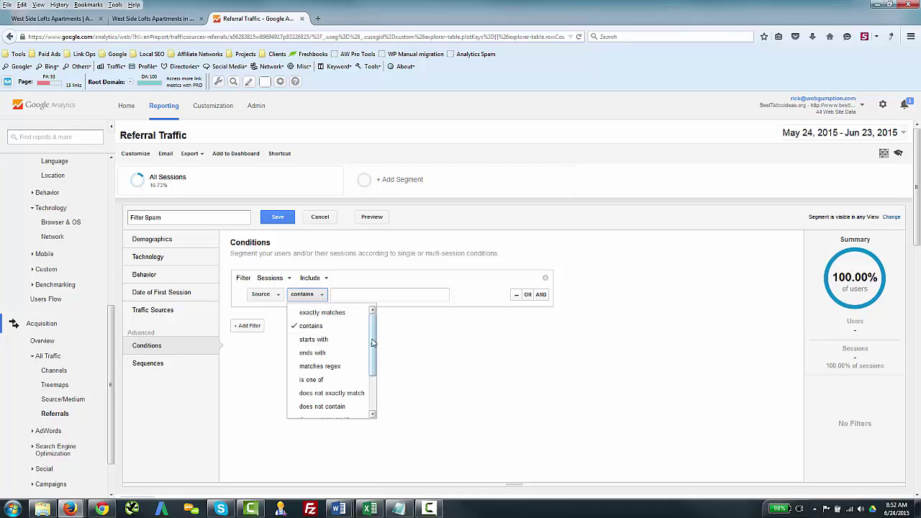
{"action": "left_click_drag", "start_coordinate": [374, 343], "coordinate": [373, 392]}
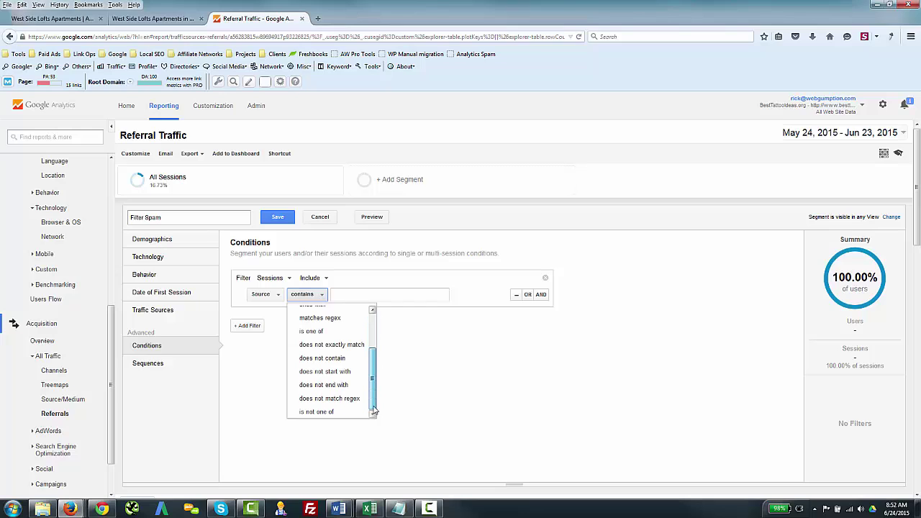
{"action": "left_click", "coordinate": [337, 400]}
{"action": "left_click", "coordinate": [396, 292]}
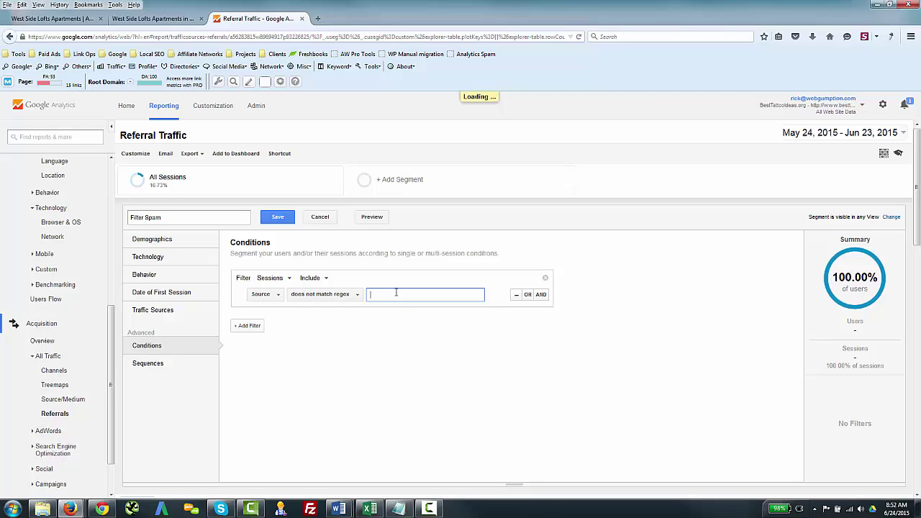
{"action": "type", "text": "free"}
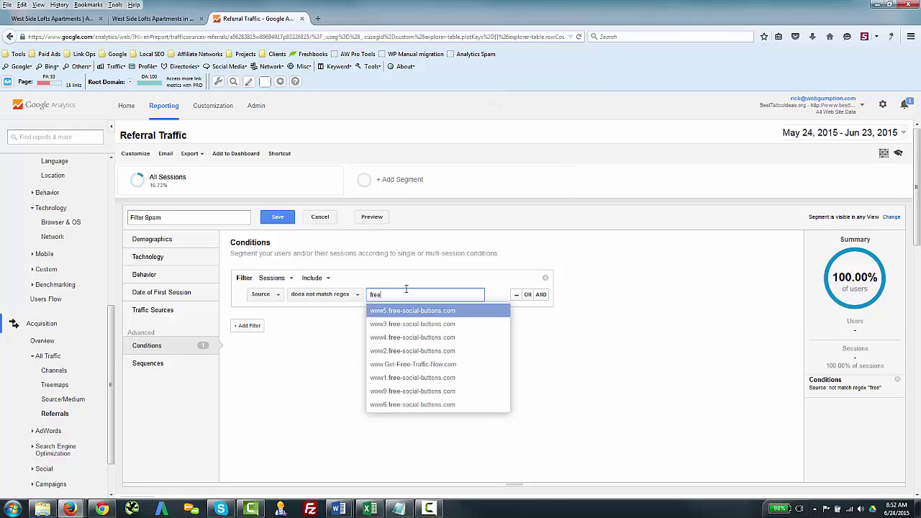
{"action": "type", "text": "|seo"}
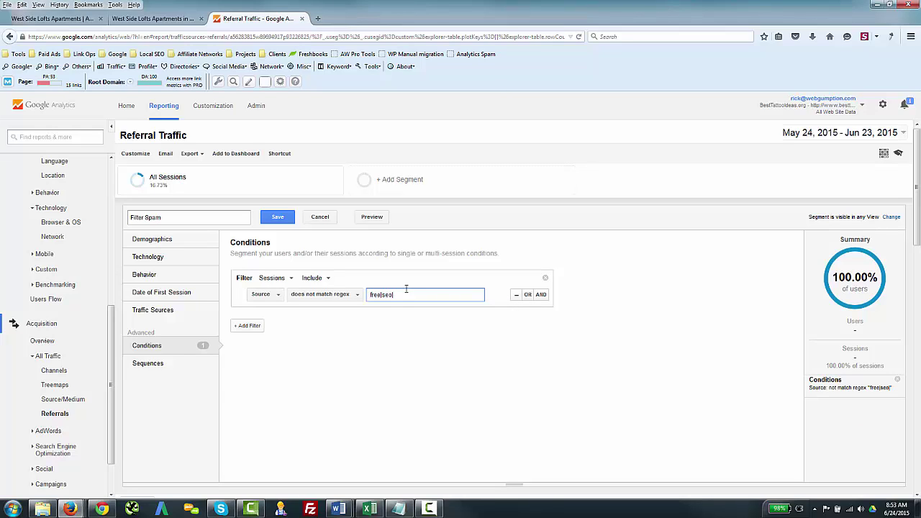
{"action": "type", "text": "|"}
{"action": "type", "text": "b"}
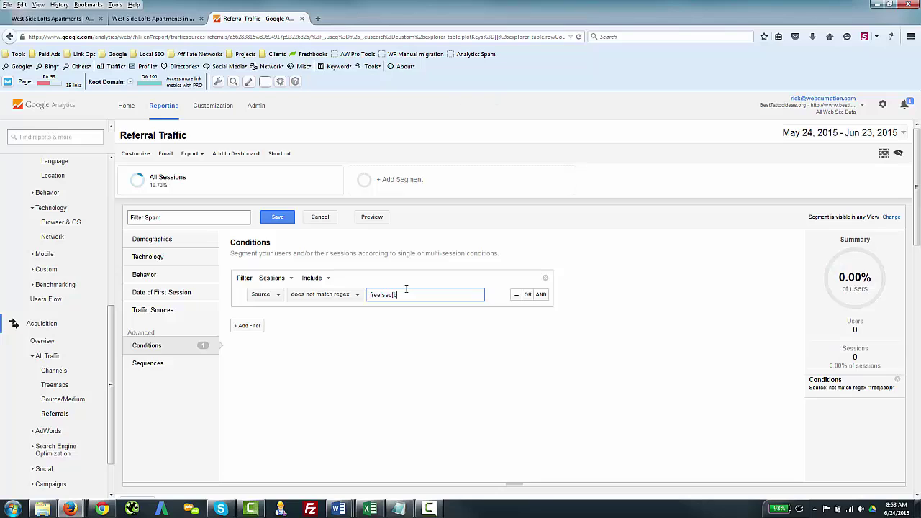
{"action": "type", "text": "uttons"}
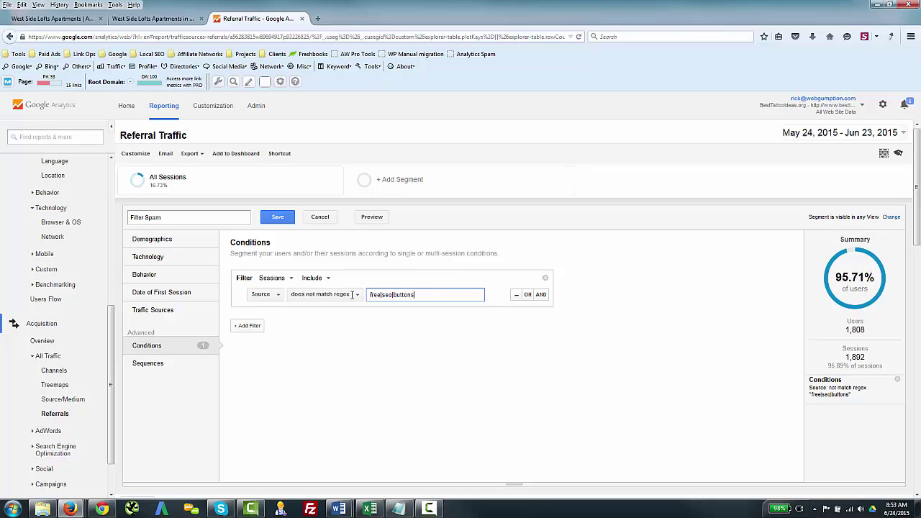
{"action": "triple_click", "coordinate": [444, 294]}
{"action": "left_click_drag", "start_coordinate": [444, 294], "coordinate": [381, 294]}
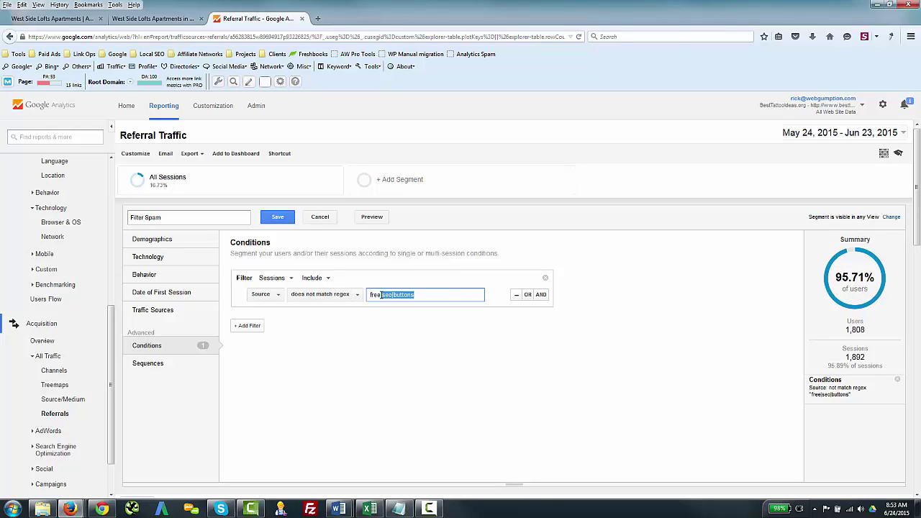
Add a second AND condition: Hostname does not contain (not set)
{"action": "left_click", "coordinate": [542, 297]}
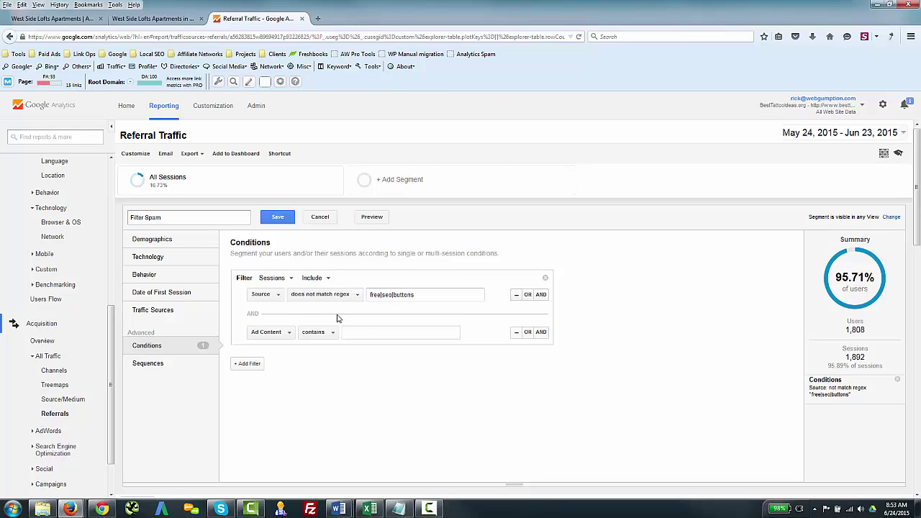
{"action": "left_click", "coordinate": [283, 333]}
{"action": "type", "text": "hostna"}
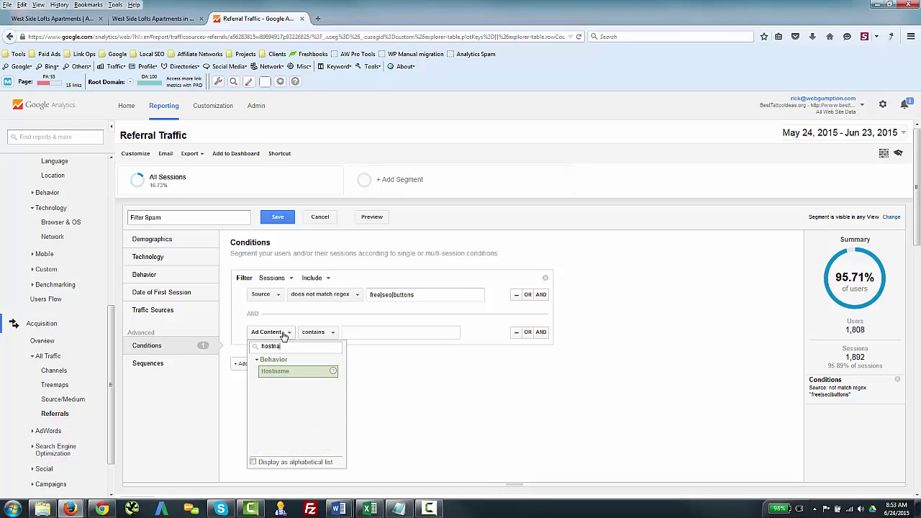
{"action": "left_click", "coordinate": [291, 372]}
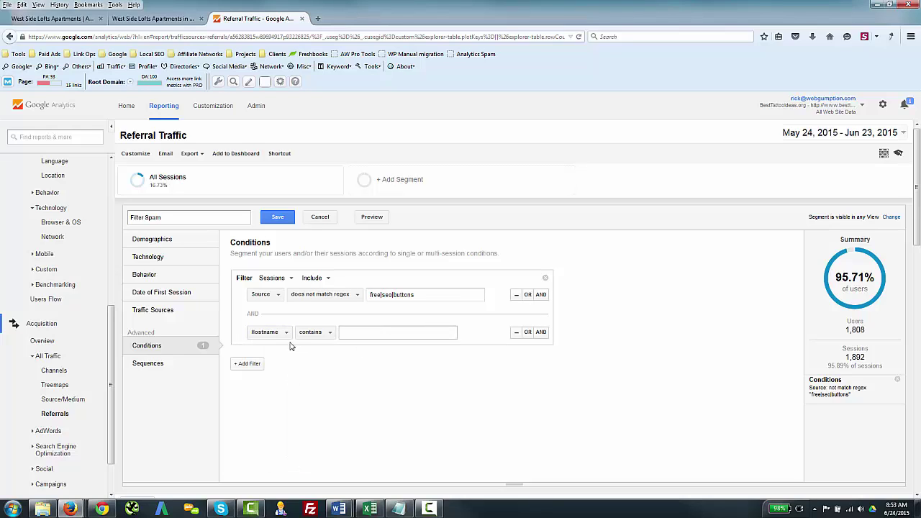
{"action": "left_click", "coordinate": [317, 333]}
{"action": "mouse_move", "coordinate": [380, 413]}
{"action": "left_mouse_down"}
{"action": "mouse_move", "coordinate": [384, 424]}
{"action": "mouse_move", "coordinate": [382, 378]}
{"action": "mouse_move", "coordinate": [389, 421]}
{"action": "left_mouse_up"}
{"action": "left_click", "coordinate": [341, 397]}
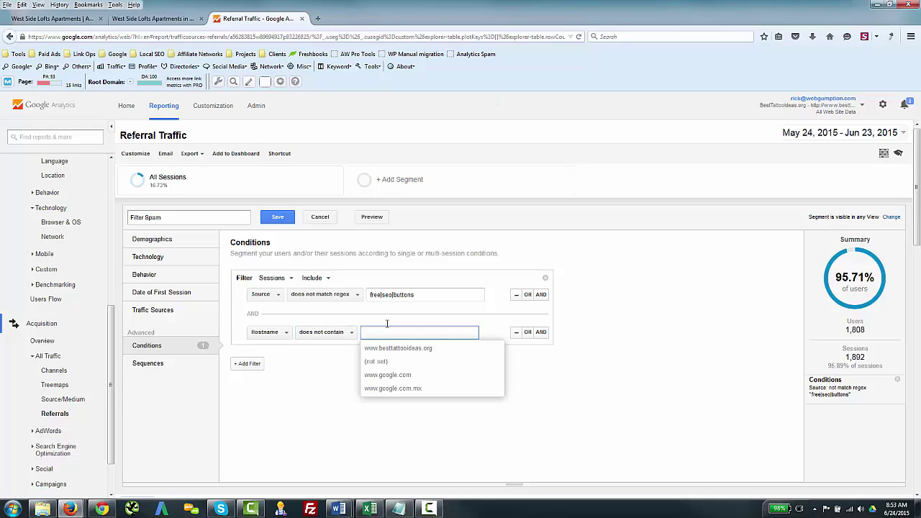
{"action": "type", "text": "(not"}
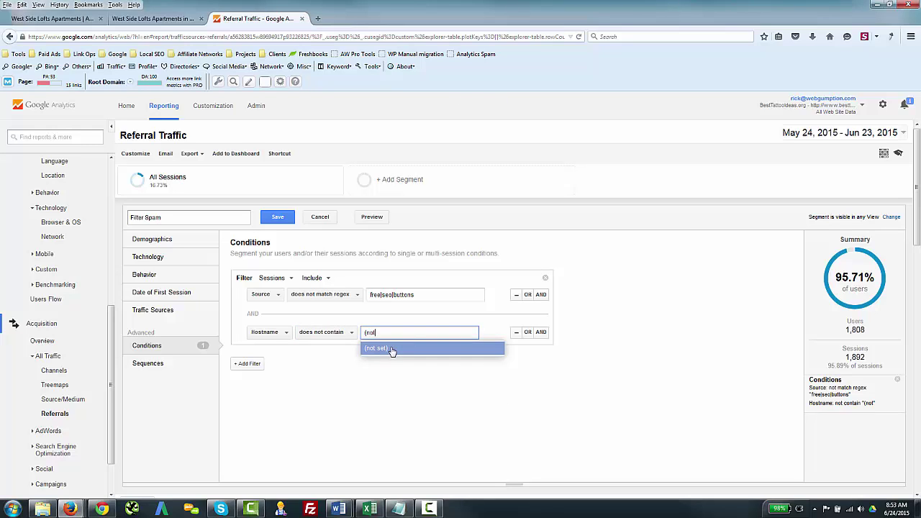
{"action": "left_click", "coordinate": [390, 348]}
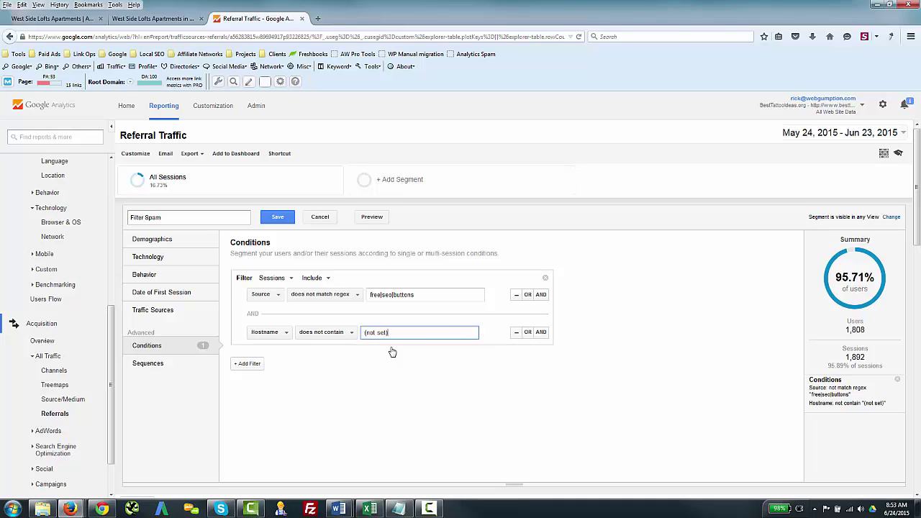
Add a third AND condition: Language does not contain (not set), covering 68.34% of users
{"action": "left_click", "coordinate": [540, 332]}
{"action": "left_click", "coordinate": [272, 370]}
{"action": "type", "text": "language"}
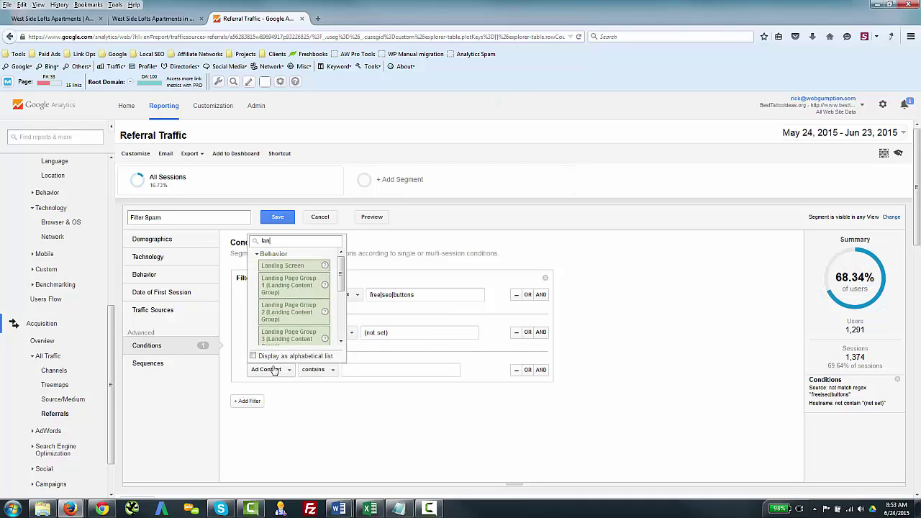
{"action": "left_click", "coordinate": [303, 266]}
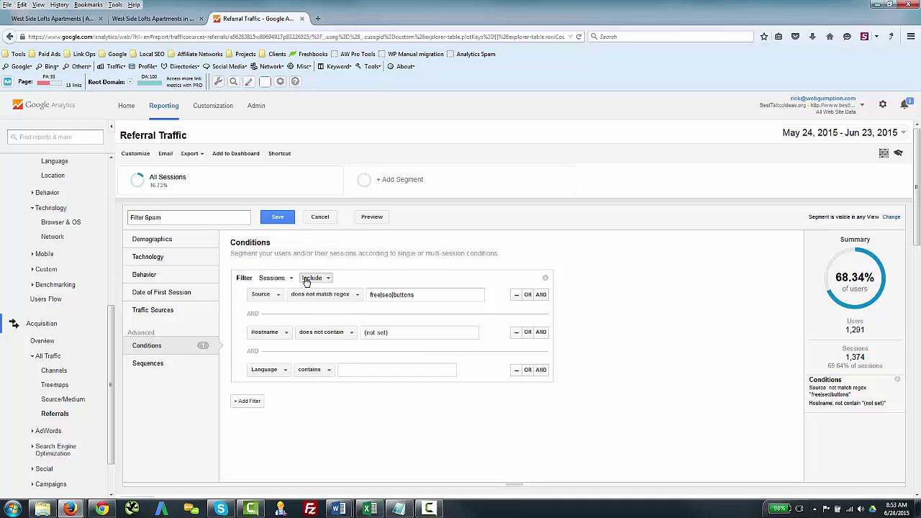
{"action": "left_click", "coordinate": [320, 372]}
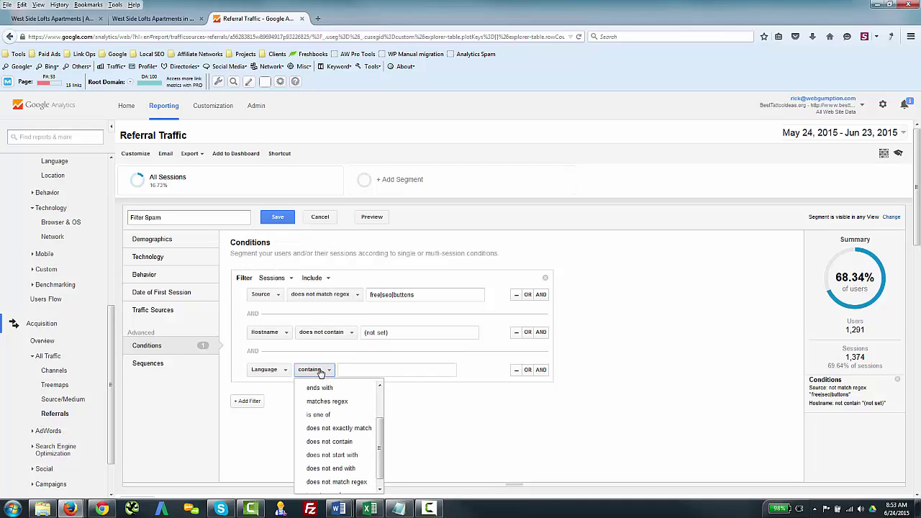
{"action": "left_click", "coordinate": [350, 442]}
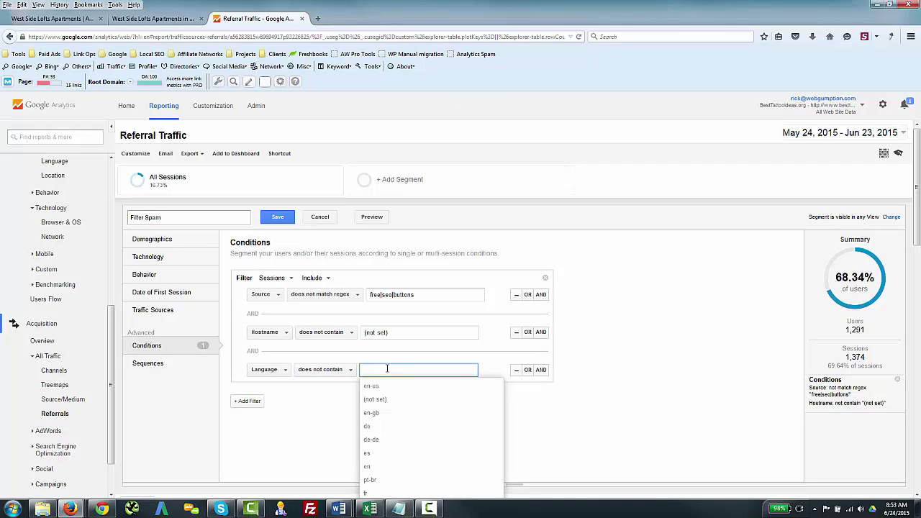
{"action": "type", "text": "(n"}
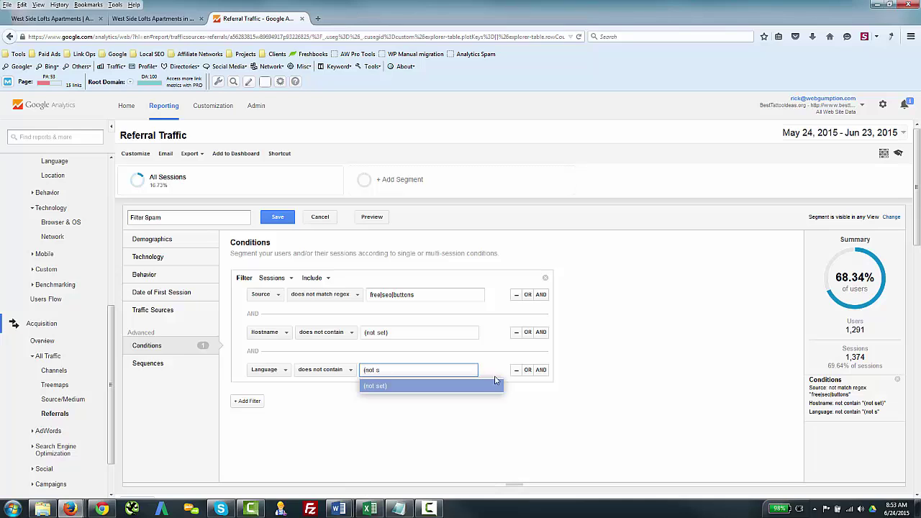
{"action": "type", "text": "ot s"}
{"action": "left_click", "coordinate": [427, 391]}
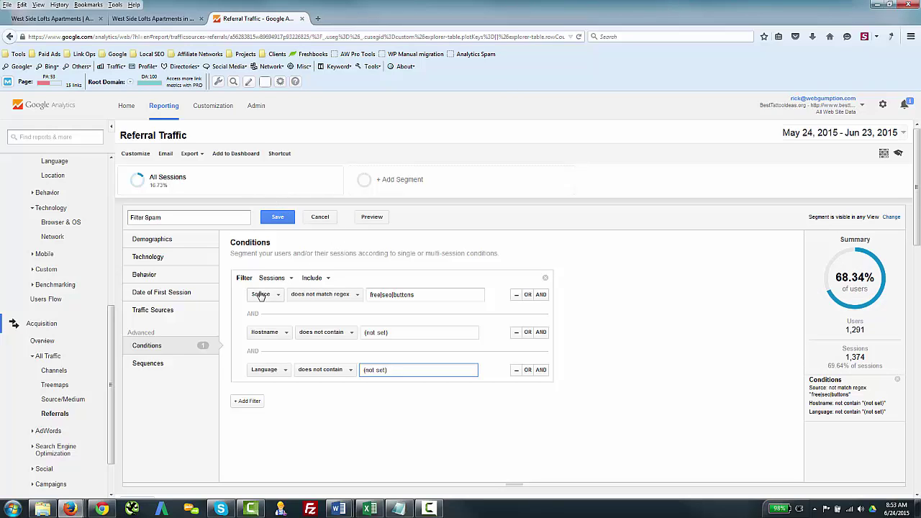
Edit the Source regex to add 'keyword', then save the Filter Spam segment
{"action": "left_click_drag", "start_coordinate": [416, 295], "coordinate": [350, 301]}
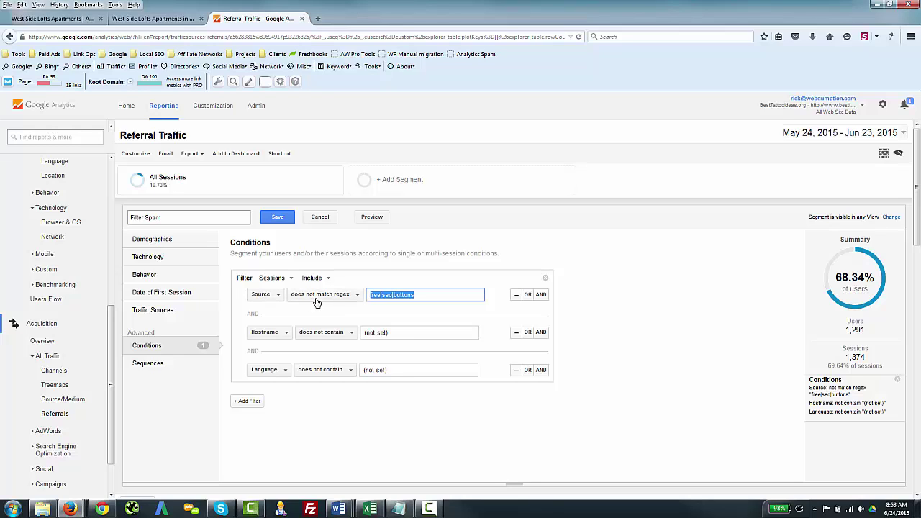
{"action": "left_click", "coordinate": [408, 296]}
{"action": "type", "text": "keyword"}
{"action": "left_click", "coordinate": [277, 218]}
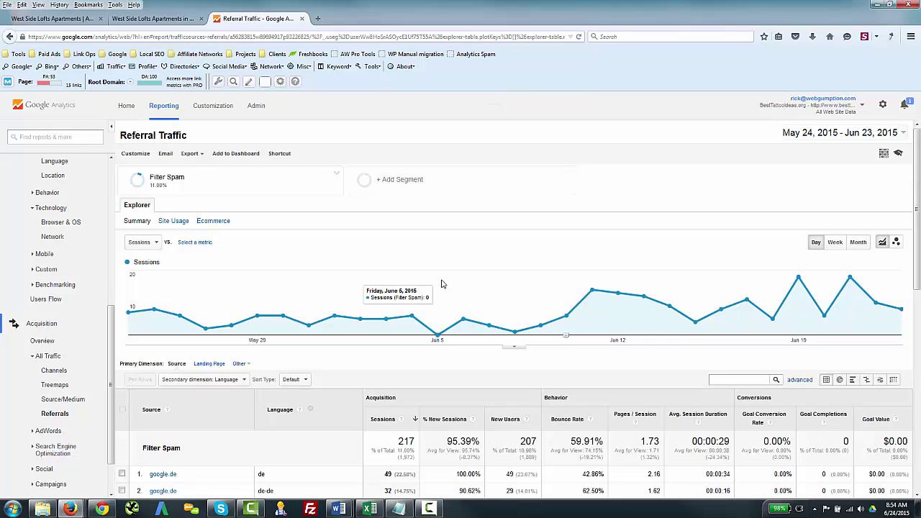
{"action": "scroll", "coordinate": [432, 281], "scroll_direction": "down", "scroll_amount": 2}
{"action": "scroll", "coordinate": [434, 271], "scroll_direction": "up", "scroll_amount": 2}
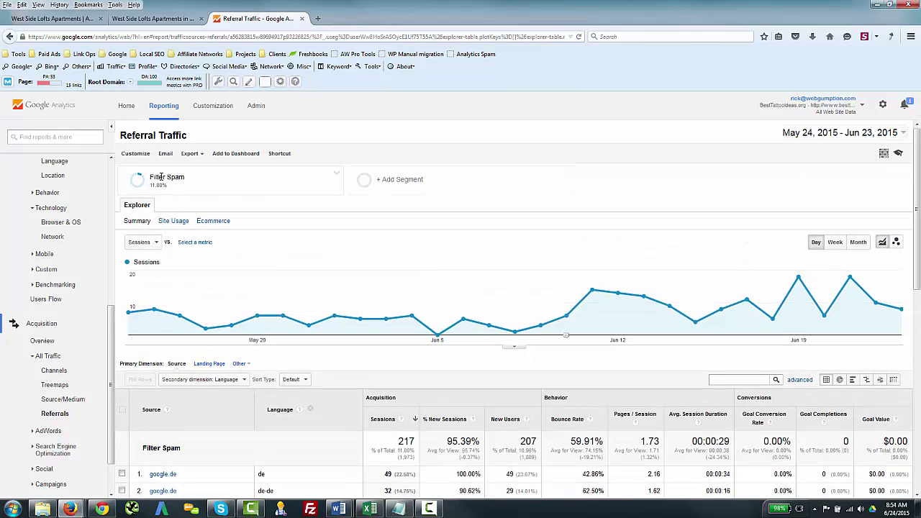
{"action": "mouse_move", "coordinate": [161, 177]}
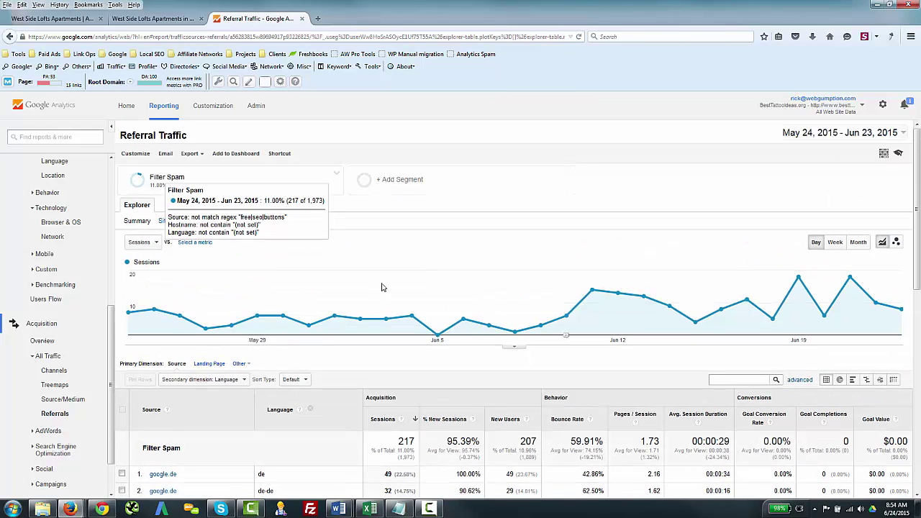
{"action": "scroll", "coordinate": [382, 287], "scroll_direction": "down", "scroll_amount": 5}
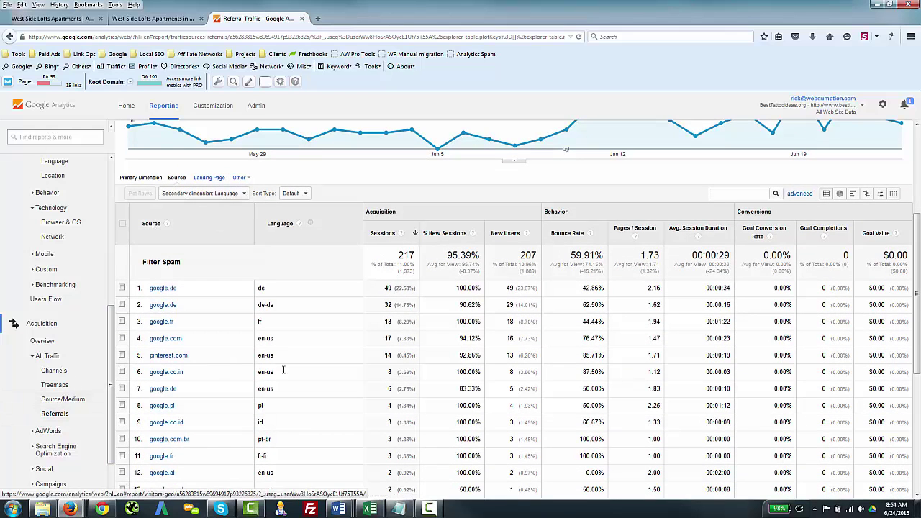
{"action": "scroll", "coordinate": [352, 338], "scroll_direction": "down", "scroll_amount": 1}
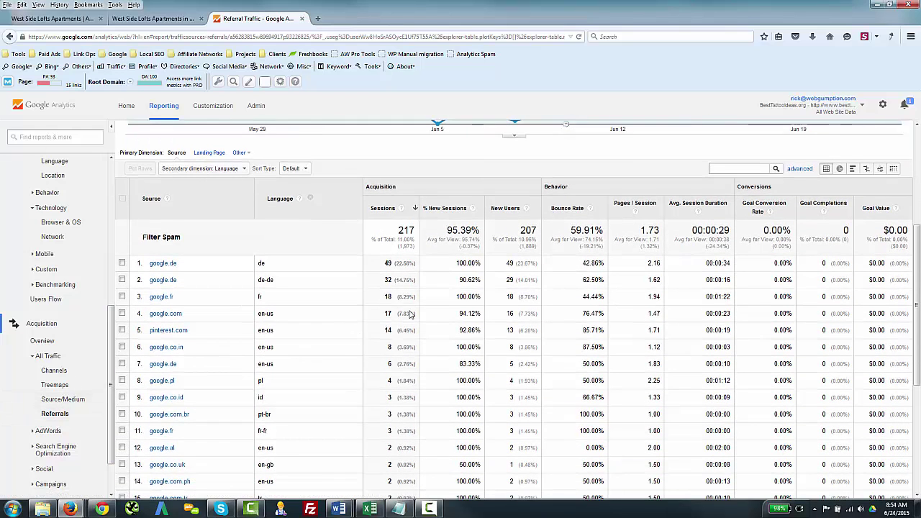
{"action": "scroll", "coordinate": [405, 291], "scroll_direction": "down", "scroll_amount": 1}
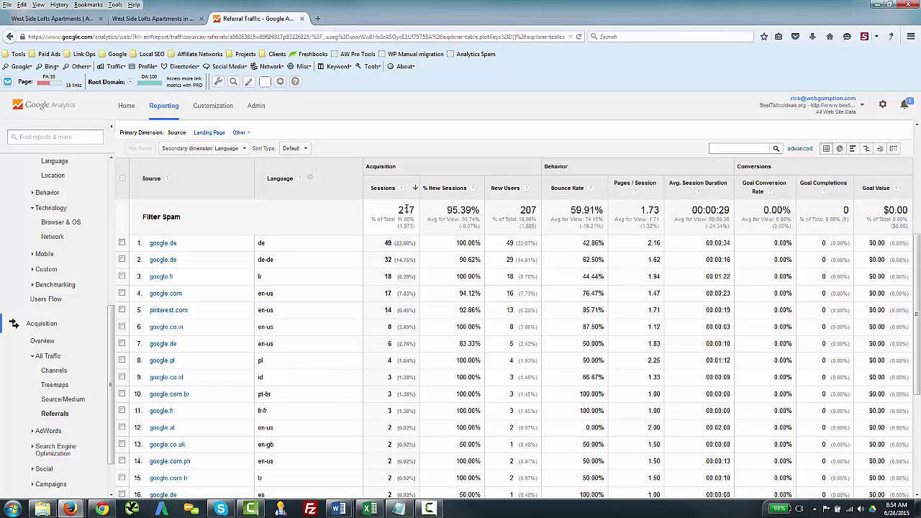
{"action": "scroll", "coordinate": [216, 403], "scroll_direction": "up", "scroll_amount": 2}
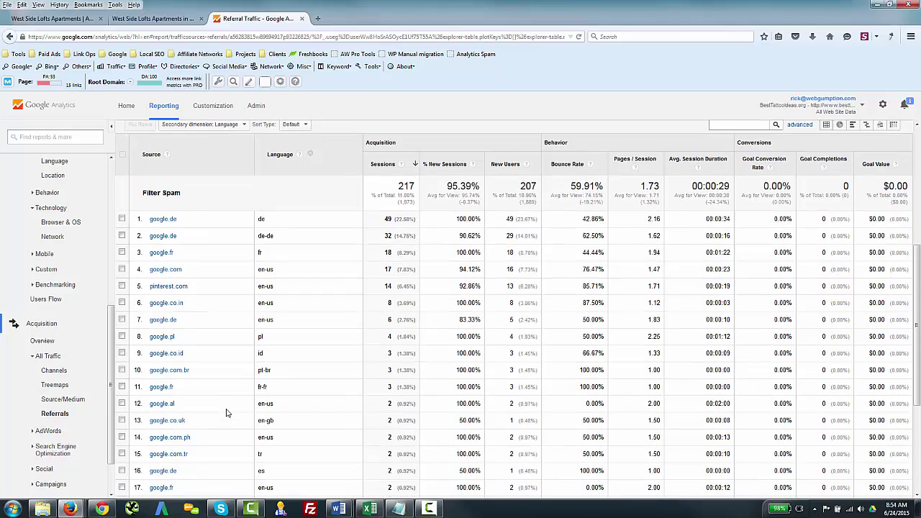
{"action": "scroll", "coordinate": [295, 403], "scroll_direction": "up", "scroll_amount": 2}
{"action": "scroll", "coordinate": [252, 391], "scroll_direction": "down", "scroll_amount": 5}
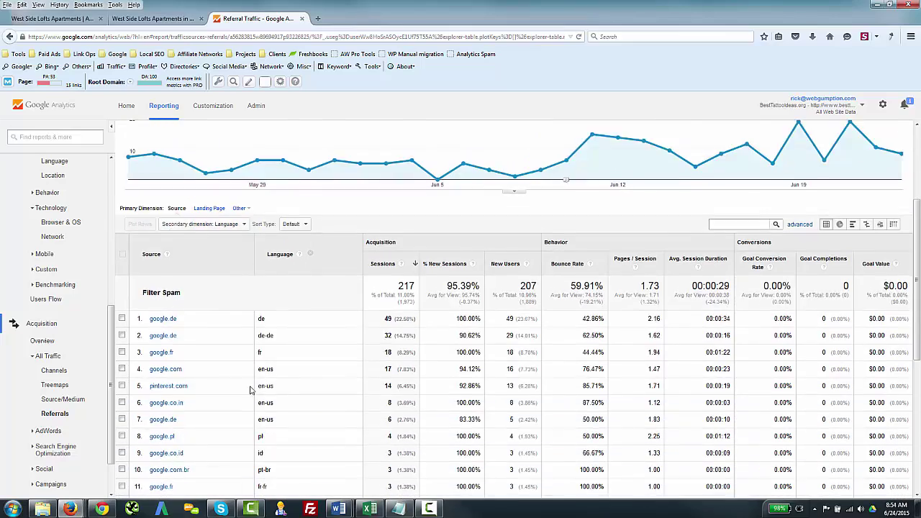
{"action": "scroll", "coordinate": [223, 379], "scroll_direction": "down", "scroll_amount": 4}
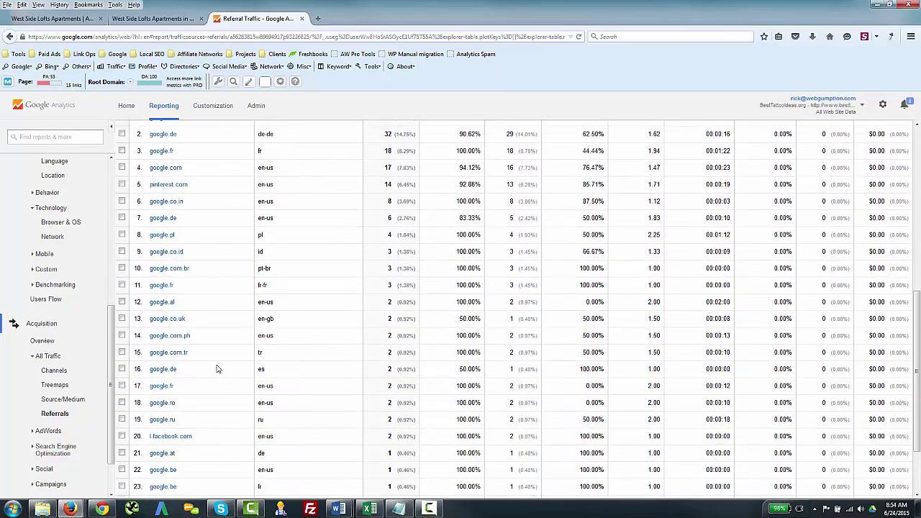
{"action": "scroll", "coordinate": [226, 353], "scroll_direction": "up", "scroll_amount": 5}
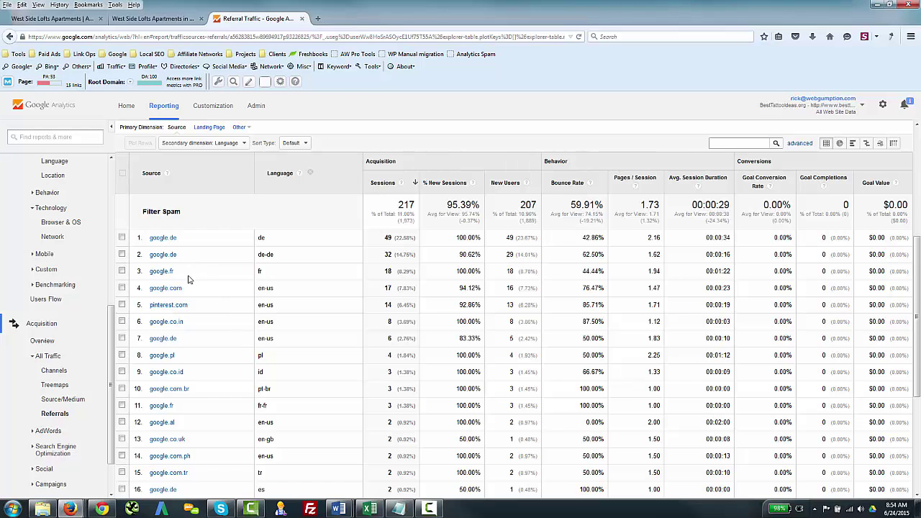
{"action": "scroll", "coordinate": [310, 288], "scroll_direction": "up", "scroll_amount": 4}
{"action": "scroll", "coordinate": [321, 294], "scroll_direction": "up", "scroll_amount": 2}
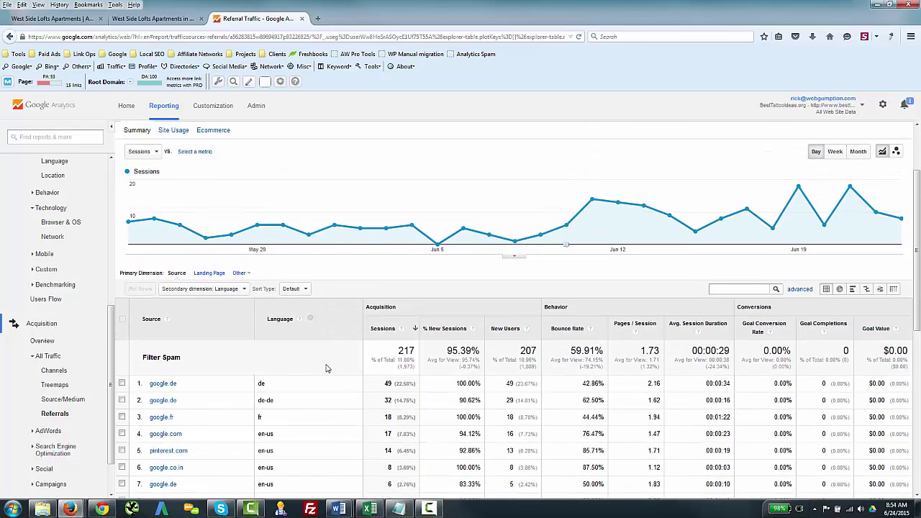
{"action": "scroll", "coordinate": [324, 367], "scroll_direction": "down", "scroll_amount": 2}
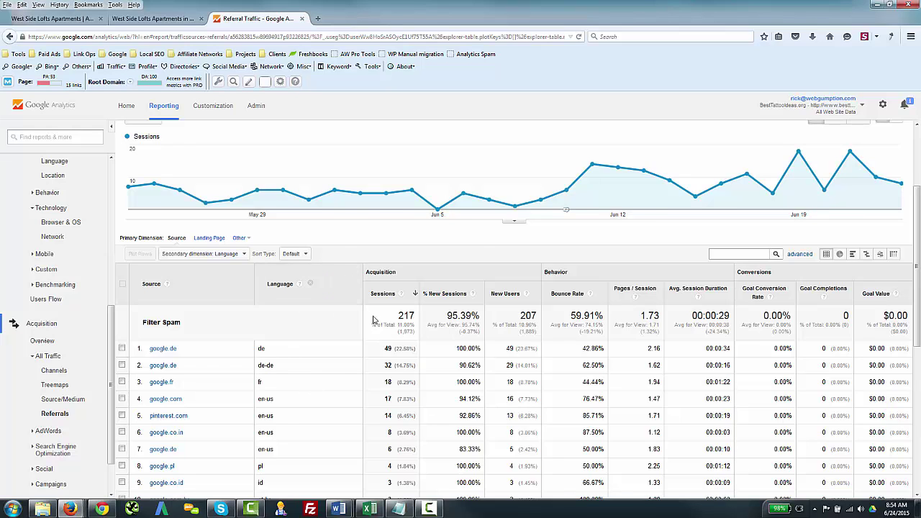
{"action": "scroll", "coordinate": [307, 306], "scroll_direction": "up", "scroll_amount": 4}
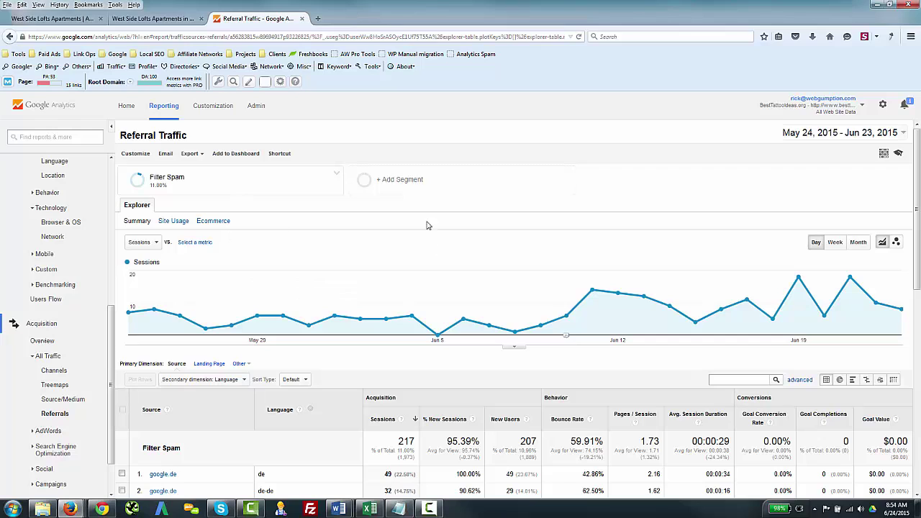
Add the All Sessions segment to the Referral Traffic report alongside Filter Spam
{"action": "left_click", "coordinate": [399, 180]}
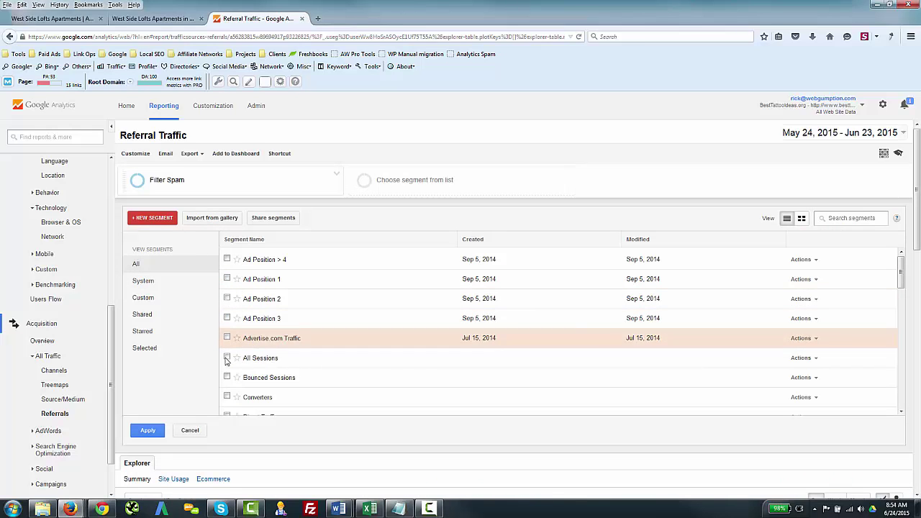
{"action": "left_click", "coordinate": [227, 358]}
{"action": "left_click", "coordinate": [147, 430]}
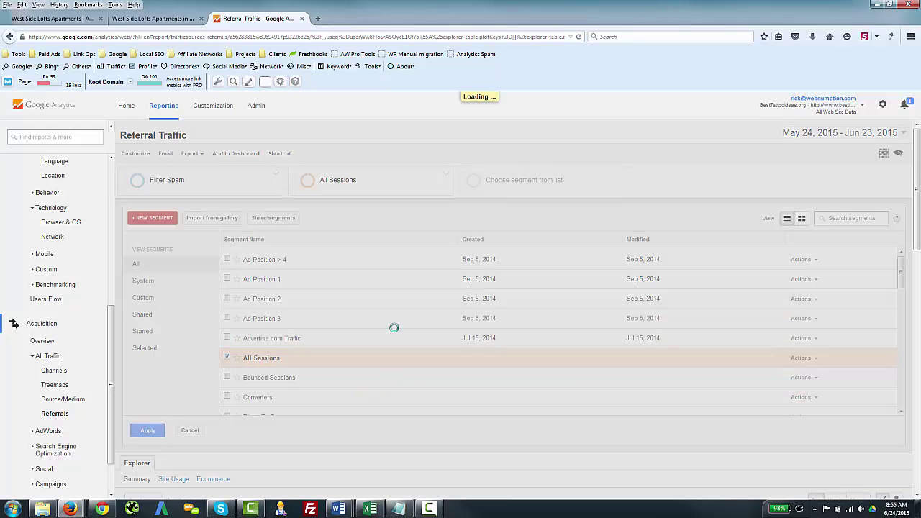
Compare the session totals: Filter Spam 217 versus All Sessions 330, plus 1.73 pages/session
{"action": "scroll", "coordinate": [414, 263], "scroll_direction": "down", "scroll_amount": 3}
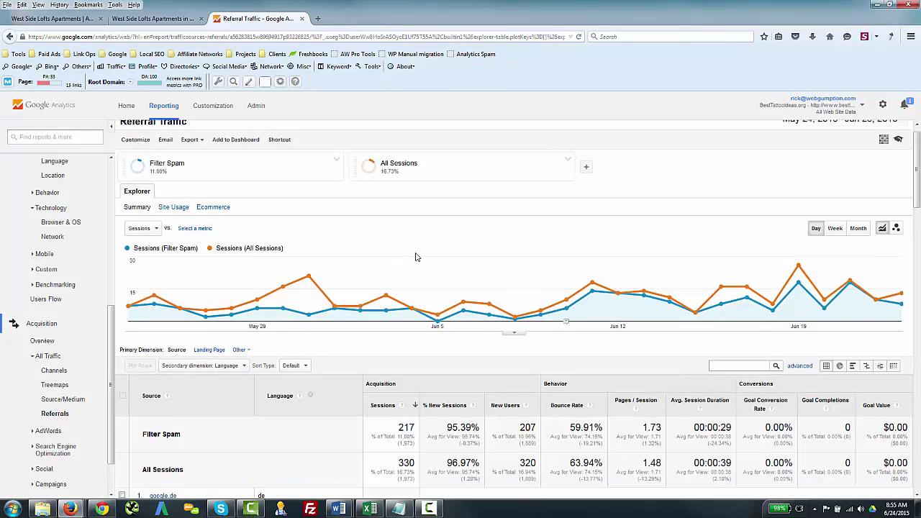
{"action": "scroll", "coordinate": [413, 266], "scroll_direction": "down", "scroll_amount": 3}
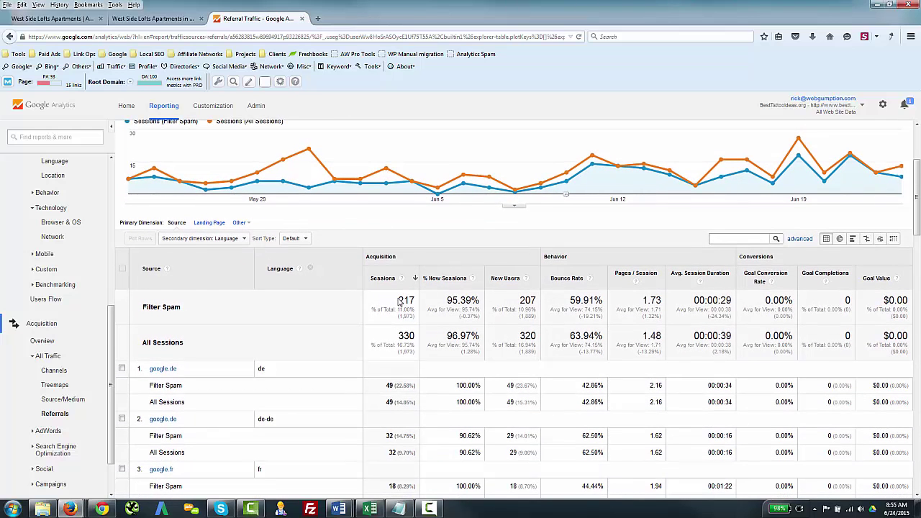
{"action": "left_click_drag", "start_coordinate": [401, 300], "coordinate": [416, 300]}
{"action": "left_click_drag", "start_coordinate": [400, 337], "coordinate": [416, 336]}
{"action": "left_click_drag", "start_coordinate": [645, 300], "coordinate": [662, 301]}
{"action": "left_click", "coordinate": [430, 308]}
{"action": "scroll", "coordinate": [489, 299], "scroll_direction": "up", "scroll_amount": 3}
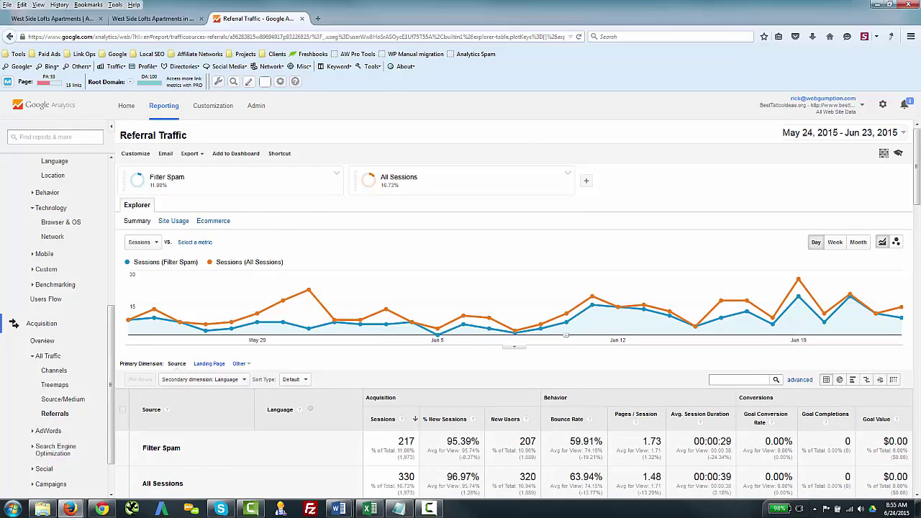
Review the spam-filter notes in Notepad, minimize them, and open Filter Spam's actions menu
{"action": "key", "text": "alt+Tab"}
{"action": "left_click_drag", "start_coordinate": [385, 204], "coordinate": [603, 122]}
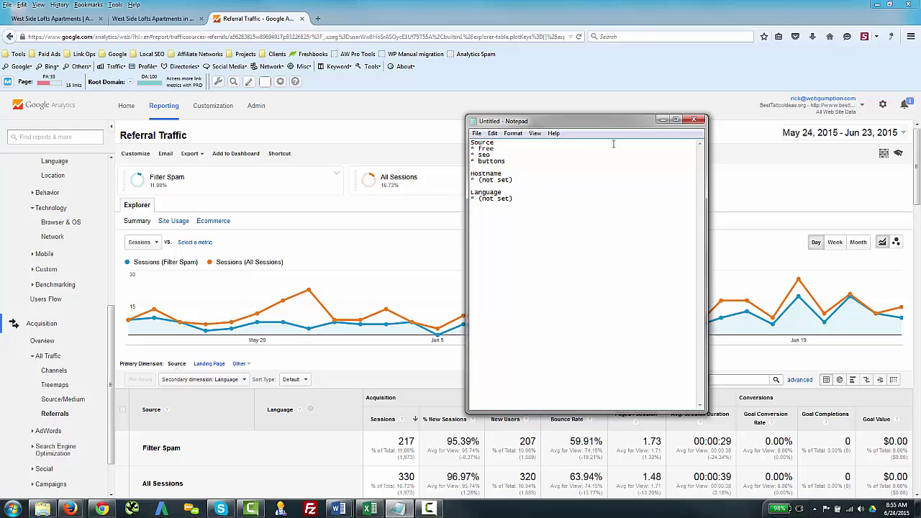
{"action": "left_click", "coordinate": [662, 121]}
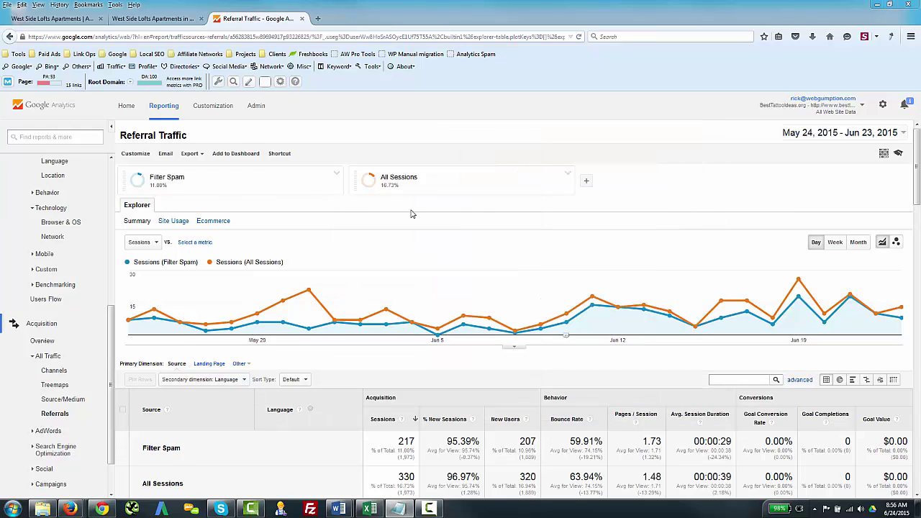
{"action": "left_click", "coordinate": [338, 176]}
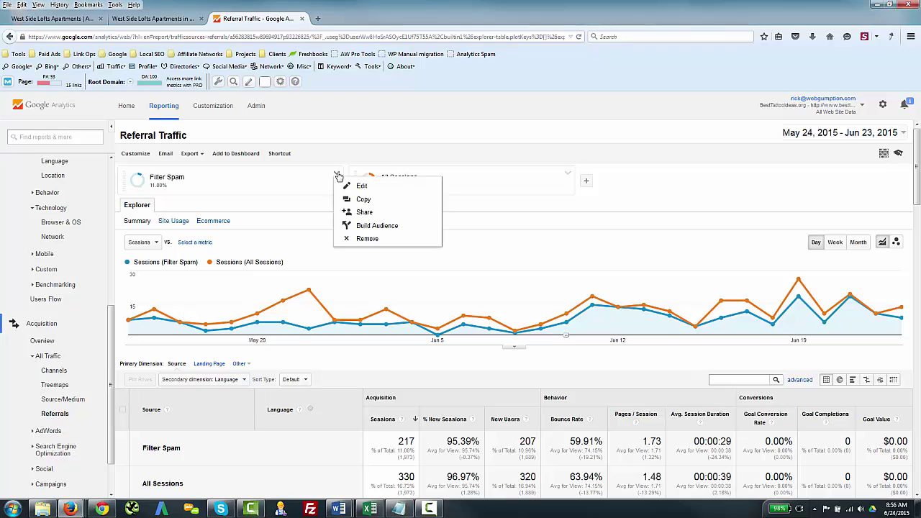
Copy Filter Spam as 'Show spam', set Source to matches regex, and delete the Hostname condition
{"action": "left_click", "coordinate": [363, 200]}
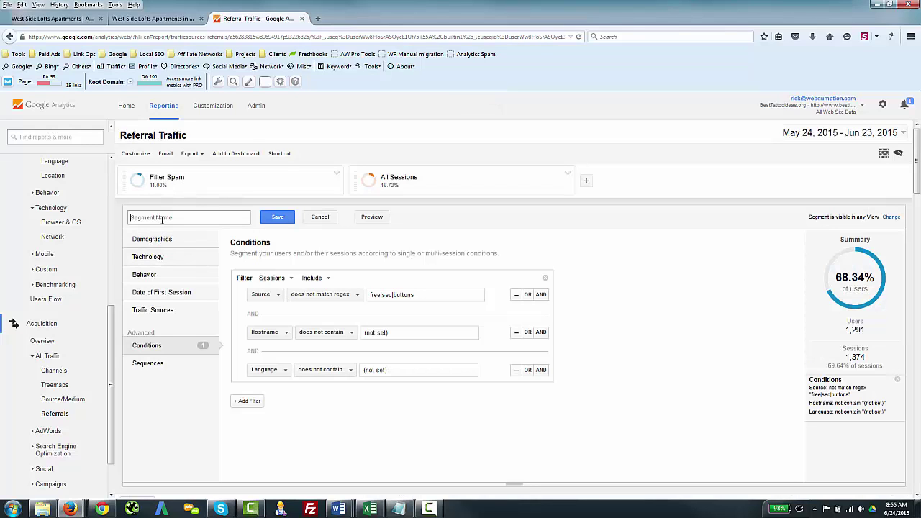
{"action": "left_click", "coordinate": [162, 219]}
{"action": "type", "text": "Show spam"}
{"action": "left_click", "coordinate": [322, 296]}
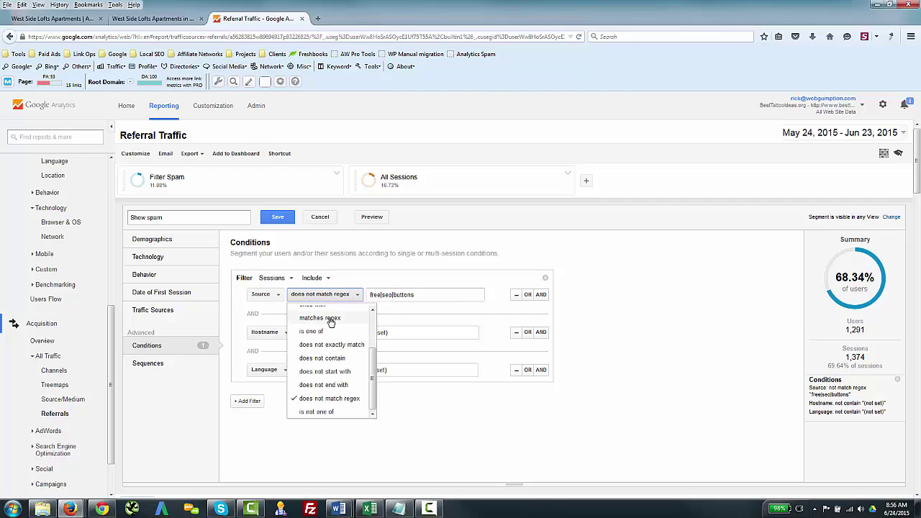
{"action": "left_click", "coordinate": [330, 319]}
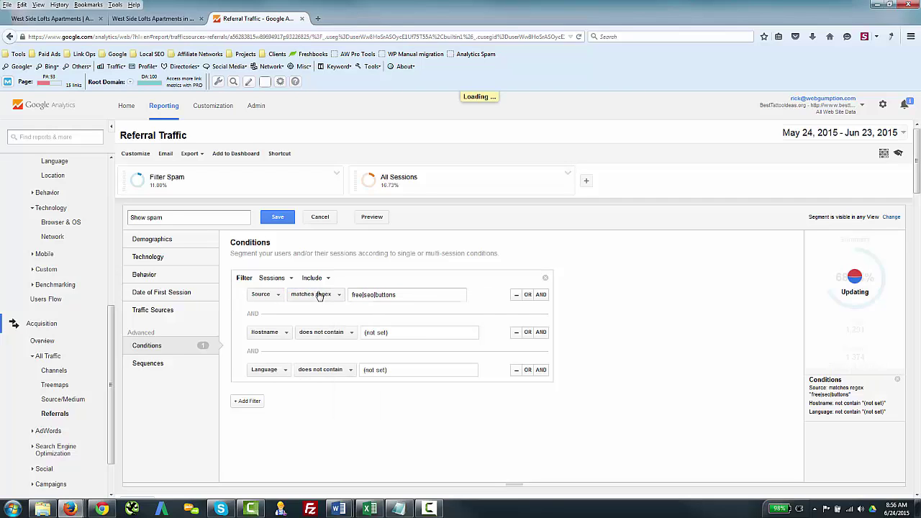
{"action": "left_click", "coordinate": [528, 332]}
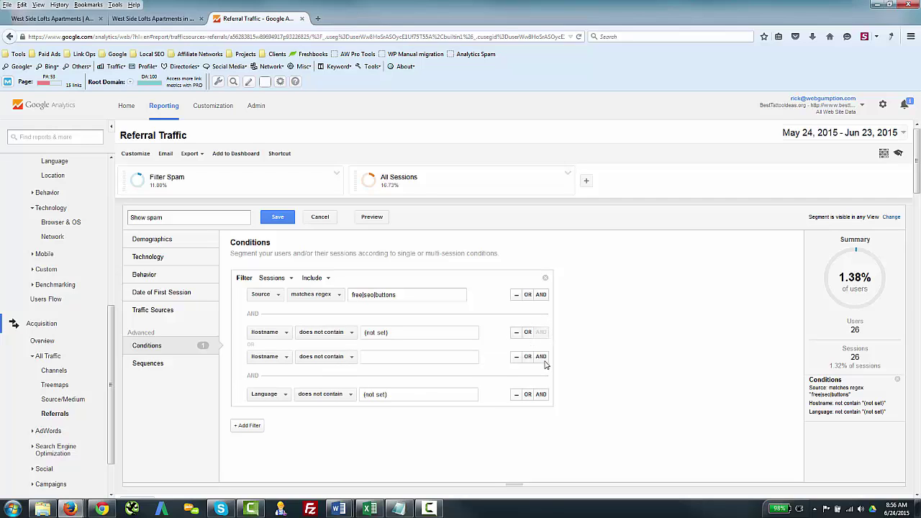
{"action": "left_click", "coordinate": [516, 356]}
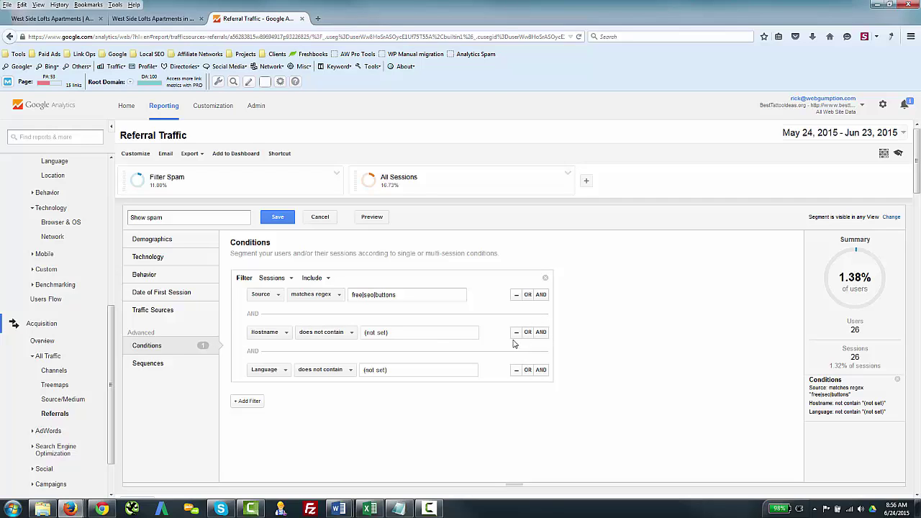
{"action": "left_click", "coordinate": [516, 332]}
Drop the Language row and add an OR condition: Hostname contains (not set)
{"action": "left_click", "coordinate": [516, 332]}
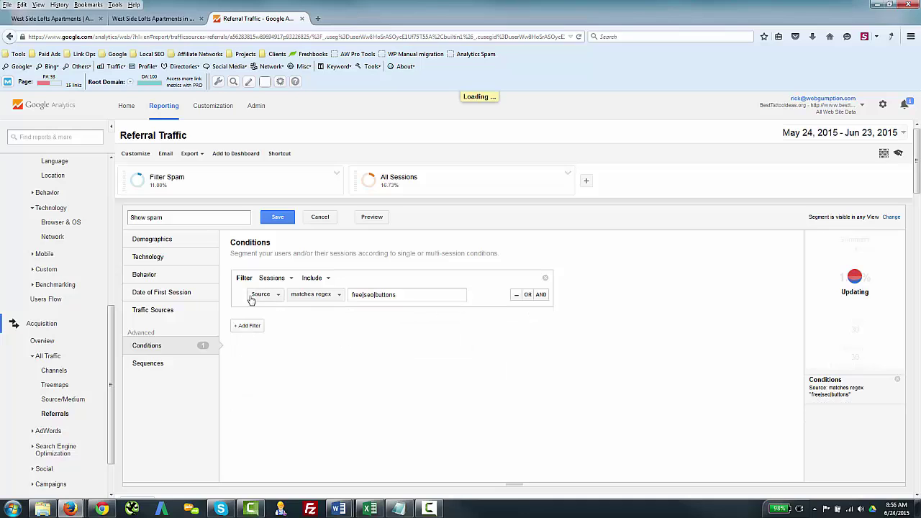
{"action": "left_click", "coordinate": [528, 294]}
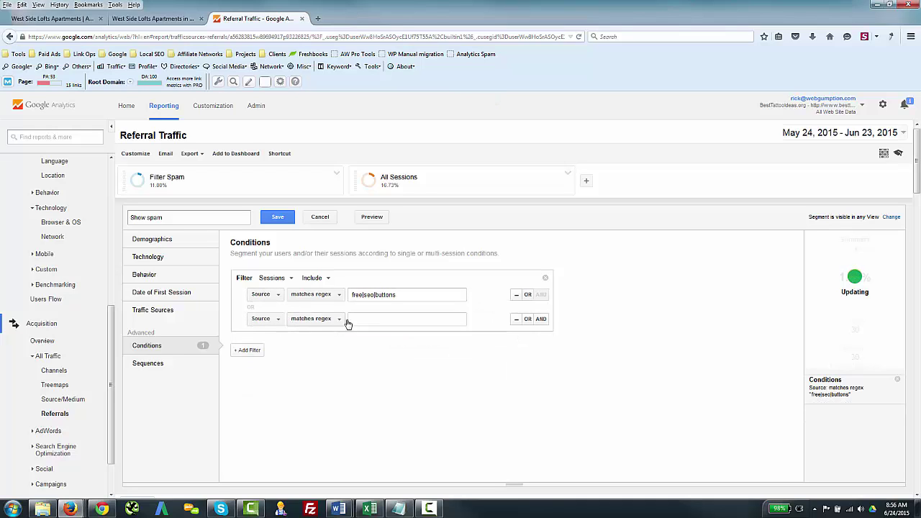
{"action": "left_click_drag", "start_coordinate": [403, 294], "coordinate": [350, 295]}
{"action": "left_click", "coordinate": [276, 319]}
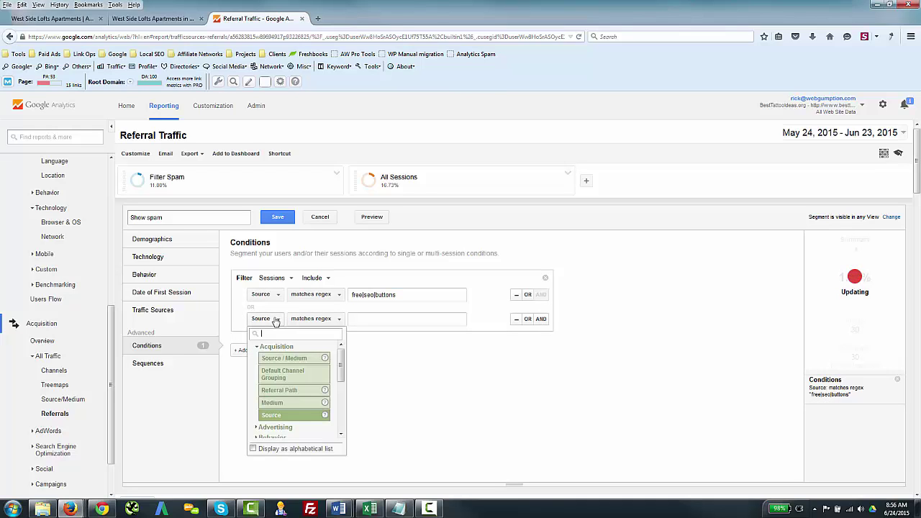
{"action": "type", "text": "hostname"}
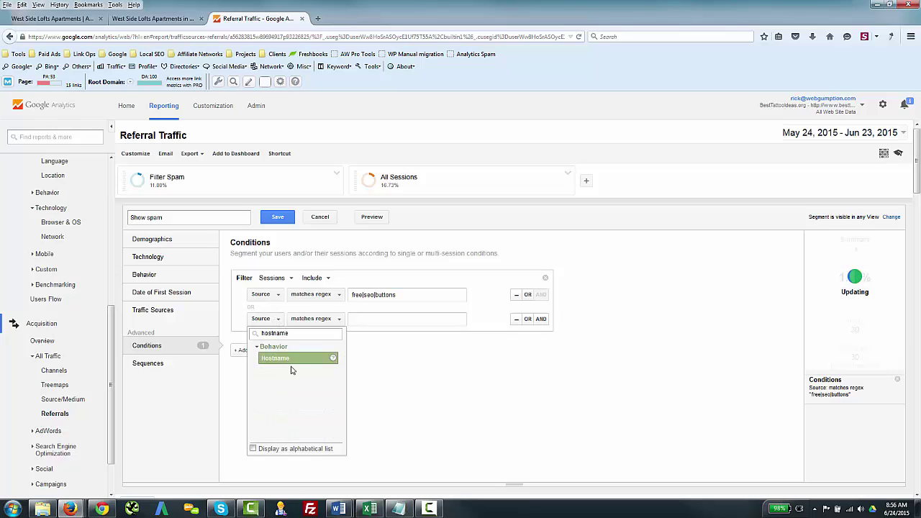
{"action": "key", "text": "Return"}
{"action": "left_click", "coordinate": [318, 319]}
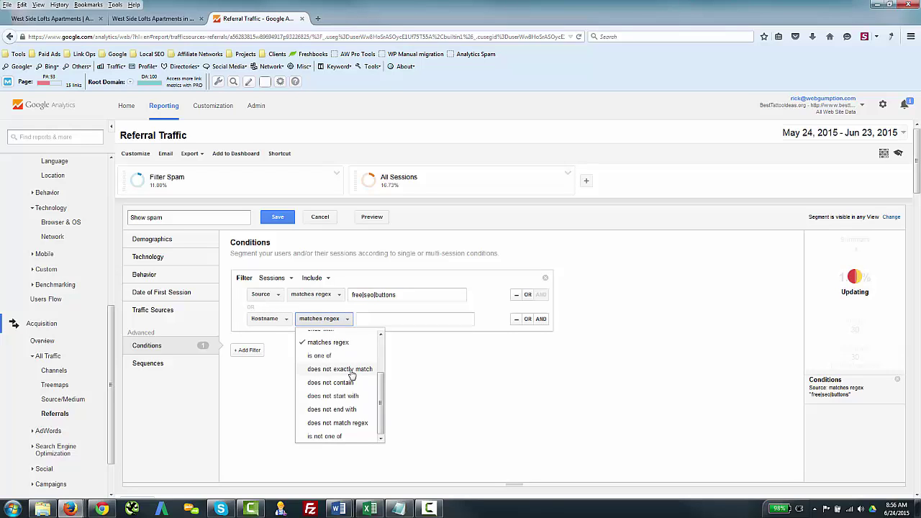
{"action": "left_click", "coordinate": [320, 351]}
{"action": "left_click", "coordinate": [390, 318]}
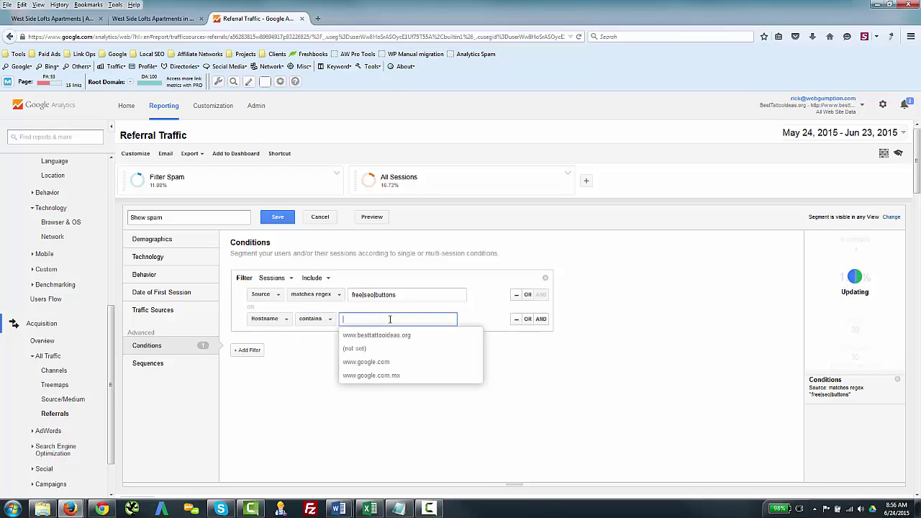
{"action": "type", "text": "(not set"}
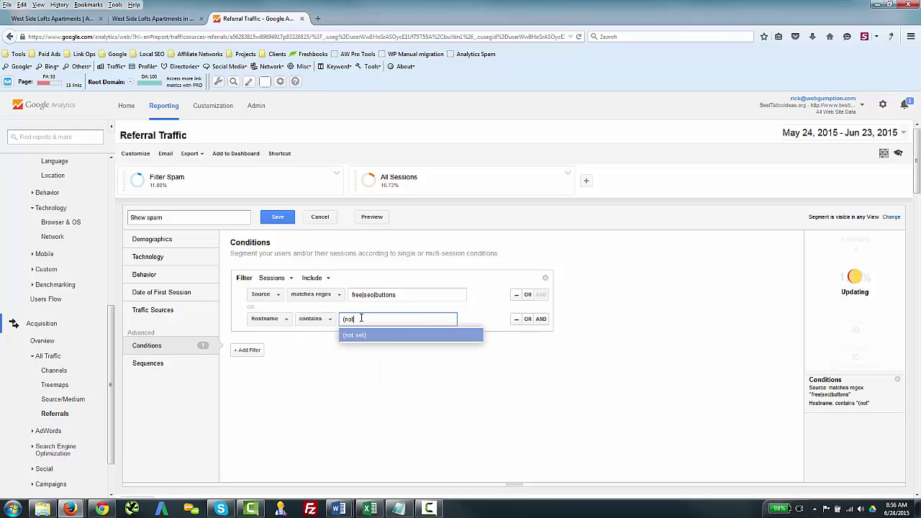
Add a third OR condition: Language contains (not set)
{"action": "left_click", "coordinate": [527, 321]}
{"action": "left_click", "coordinate": [278, 343]}
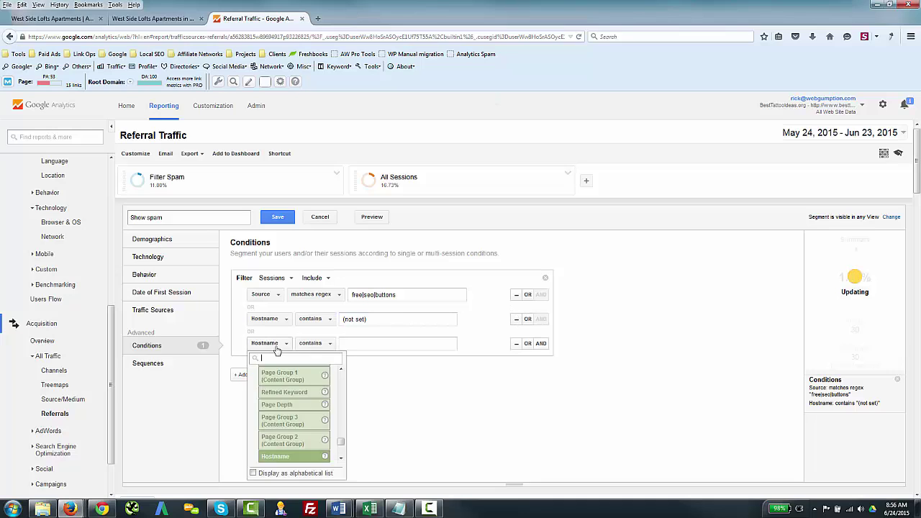
{"action": "type", "text": "language"}
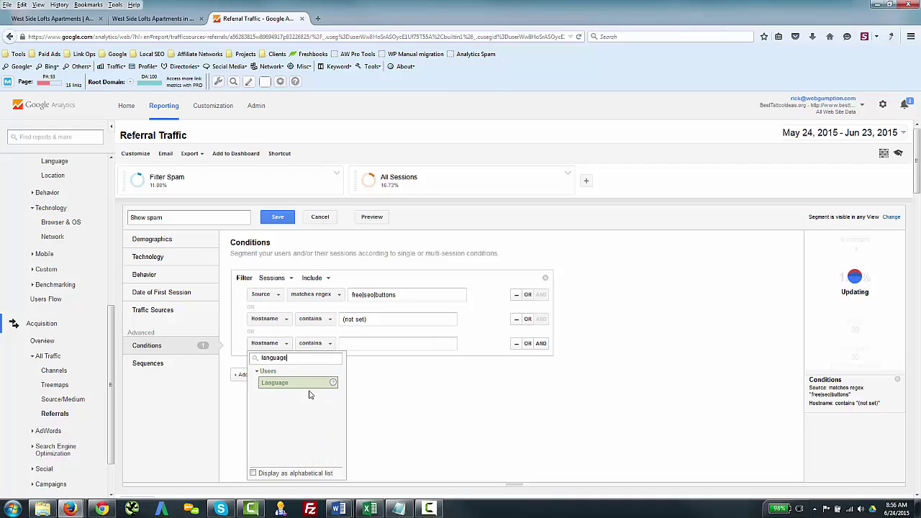
{"action": "key", "text": "Return"}
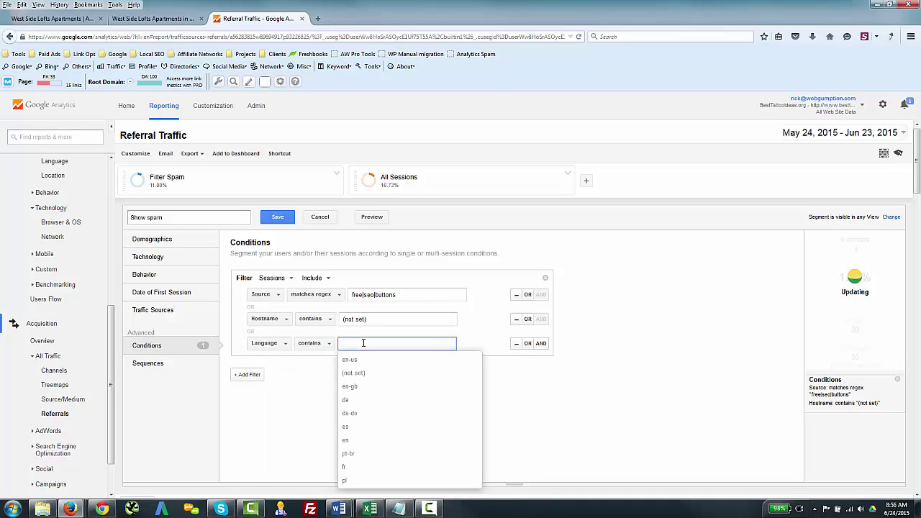
{"action": "type", "text": "(not"}
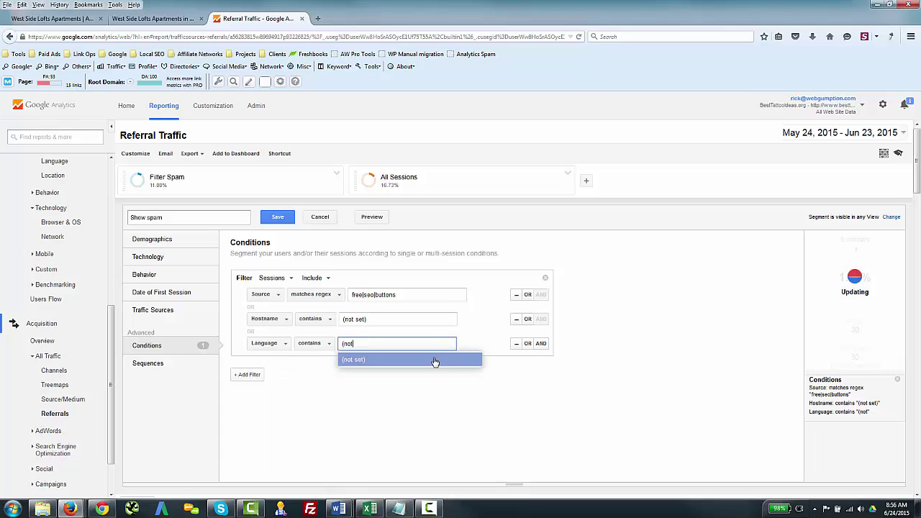
{"action": "left_click", "coordinate": [434, 360]}
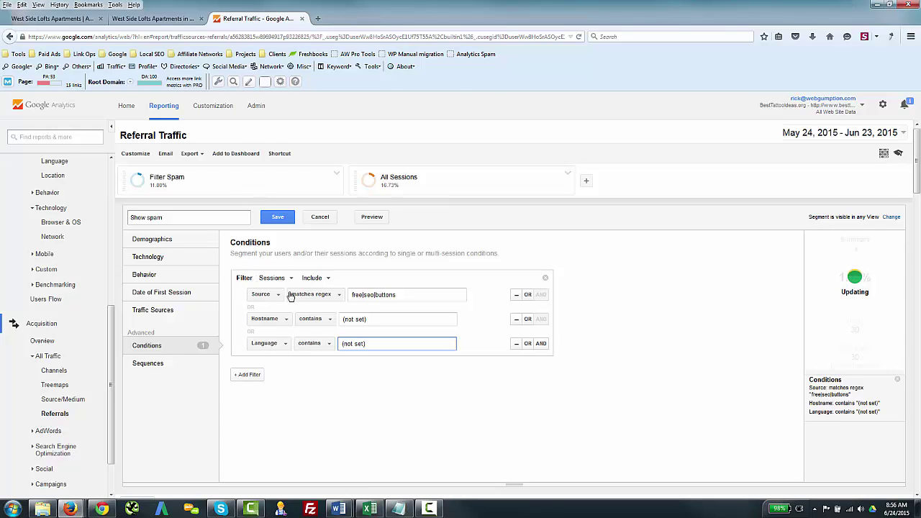
{"action": "left_click", "coordinate": [583, 340]}
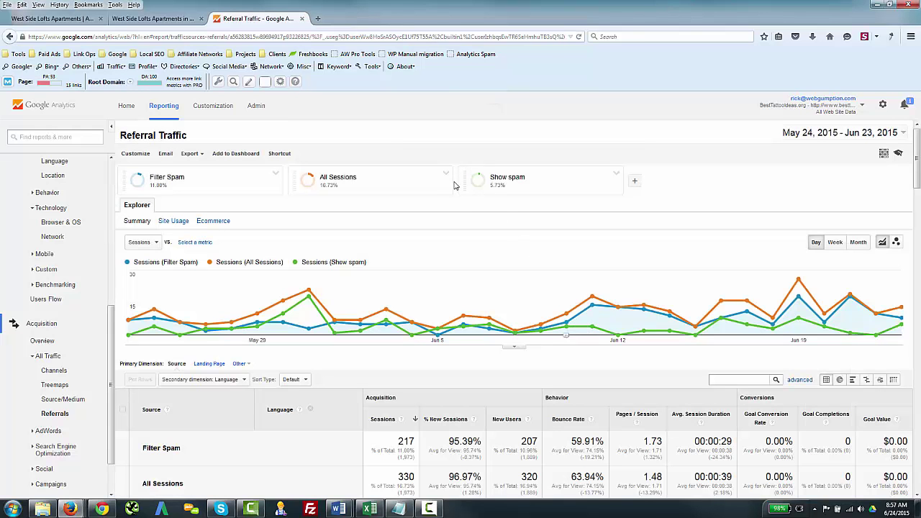
Remove the All Sessions and Filter Spam segments so only Show spam applies
{"action": "left_click", "coordinate": [447, 179]}
{"action": "left_click", "coordinate": [480, 213]}
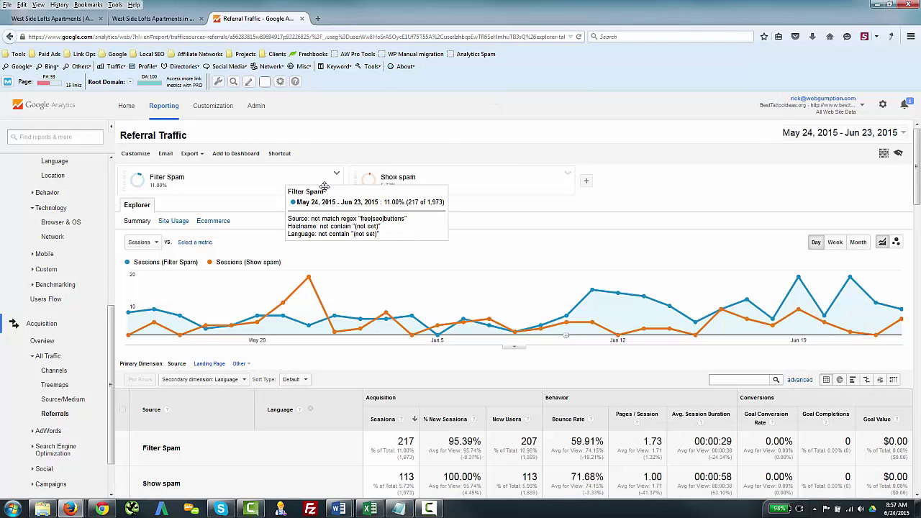
{"action": "left_click", "coordinate": [336, 175]}
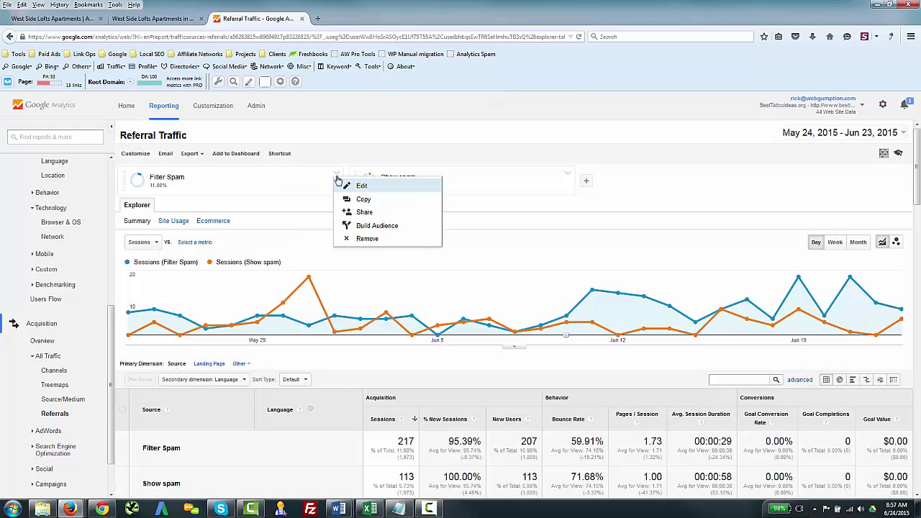
{"action": "left_click", "coordinate": [367, 240]}
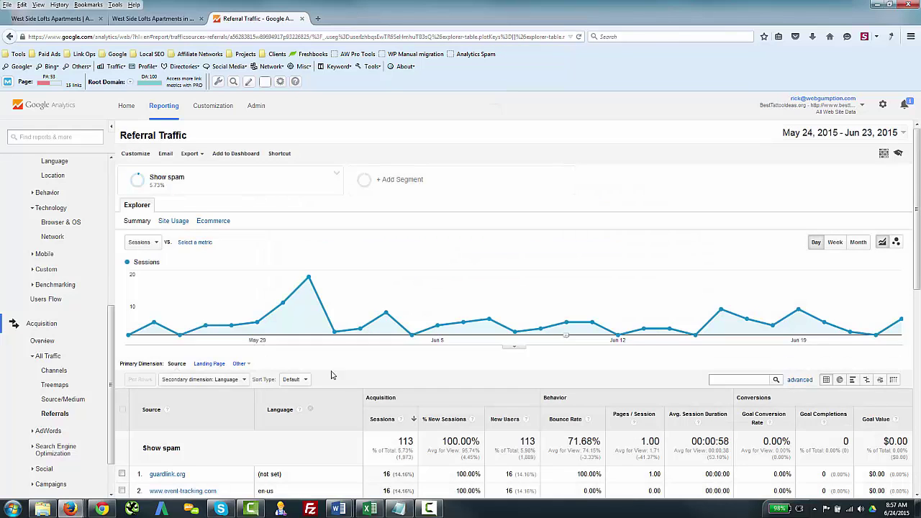
Scroll through the spam referrals table, led by guardlink.org with 16 of 113 sessions
{"action": "scroll", "coordinate": [332, 375], "scroll_direction": "down", "scroll_amount": 3}
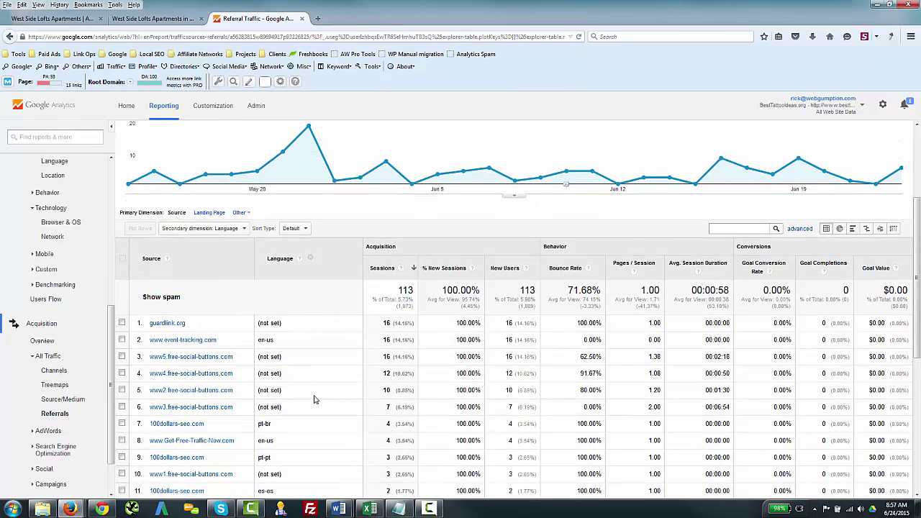
{"action": "scroll", "coordinate": [314, 400], "scroll_direction": "down", "scroll_amount": 1}
{"action": "scroll", "coordinate": [189, 397], "scroll_direction": "down", "scroll_amount": 3}
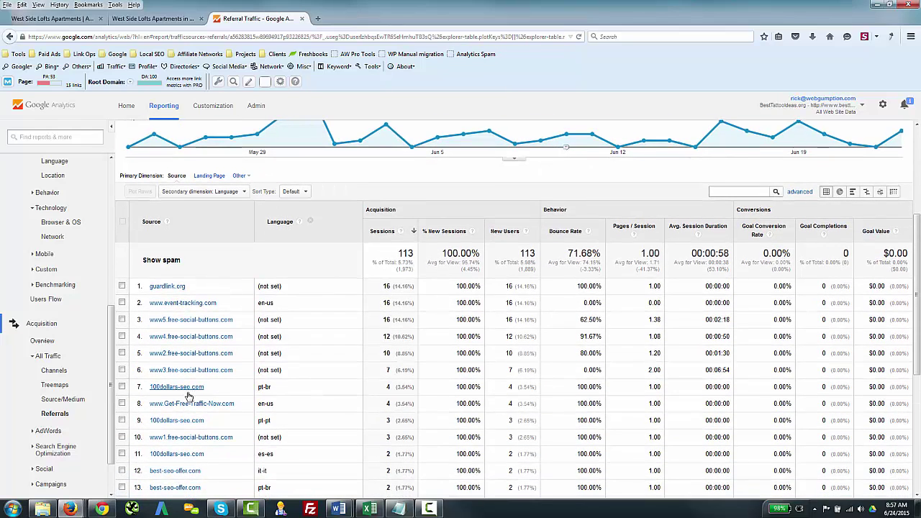
{"action": "scroll", "coordinate": [196, 413], "scroll_direction": "down", "scroll_amount": 2}
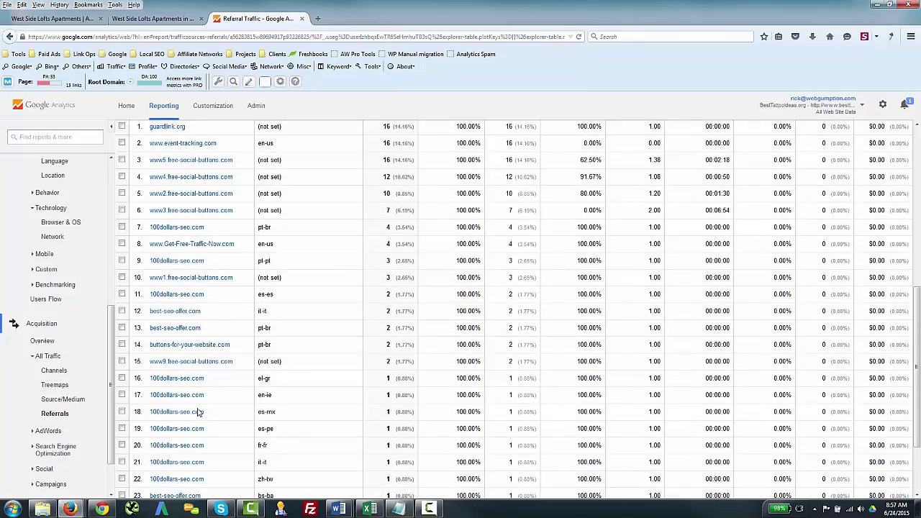
{"action": "scroll", "coordinate": [143, 396], "scroll_direction": "up", "scroll_amount": 5}
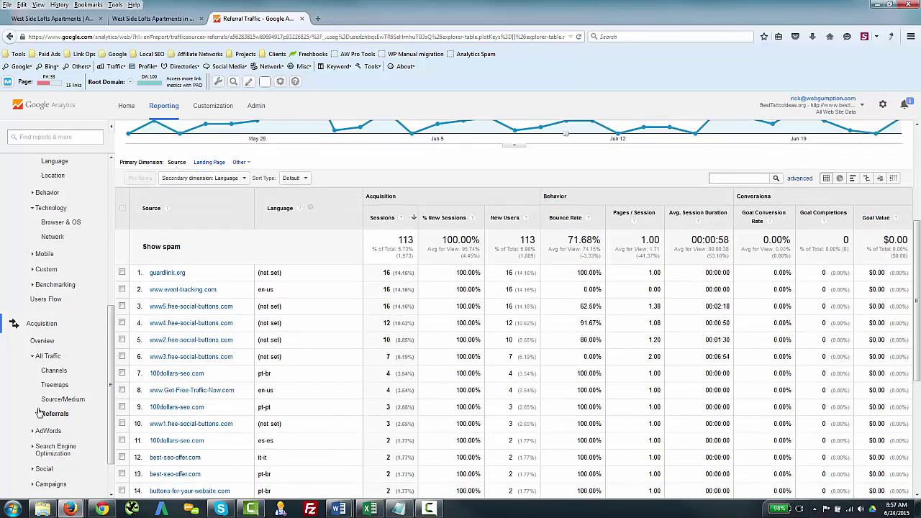
Open the Channels report and drill into the Direct channel's traffic
{"action": "left_click", "coordinate": [54, 370]}
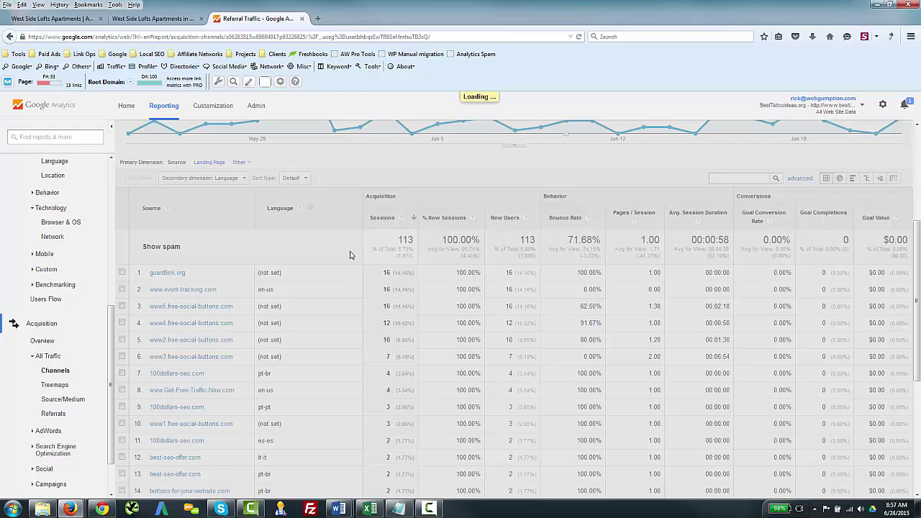
{"action": "scroll", "coordinate": [432, 295], "scroll_direction": "down", "scroll_amount": 1}
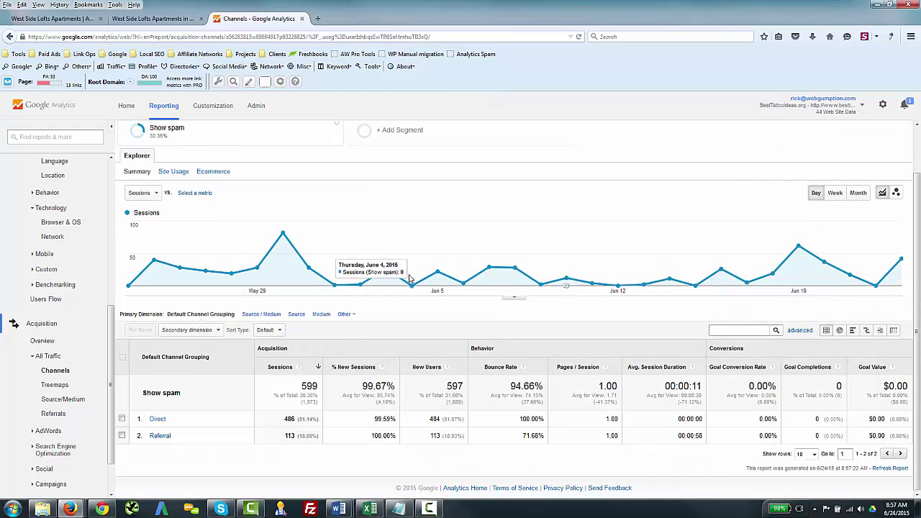
{"action": "left_click", "coordinate": [159, 419]}
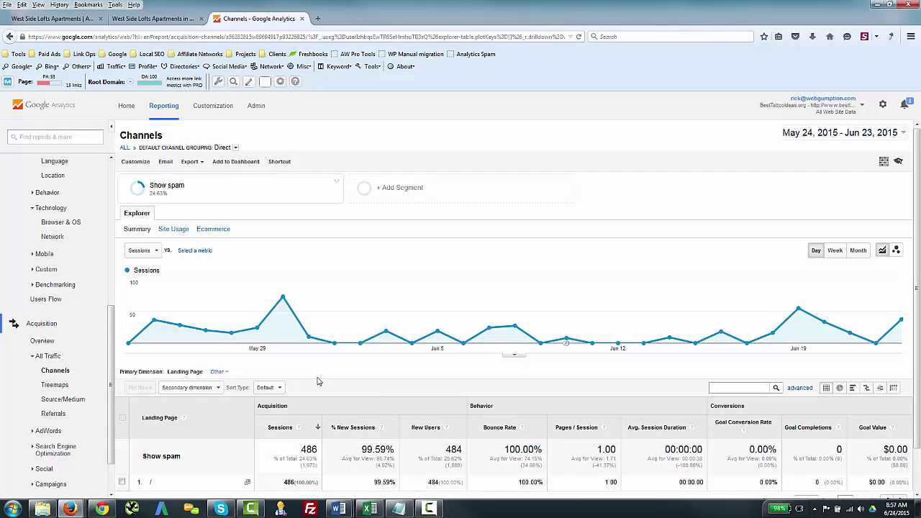
{"action": "scroll", "coordinate": [217, 357], "scroll_direction": "down", "scroll_amount": 2}
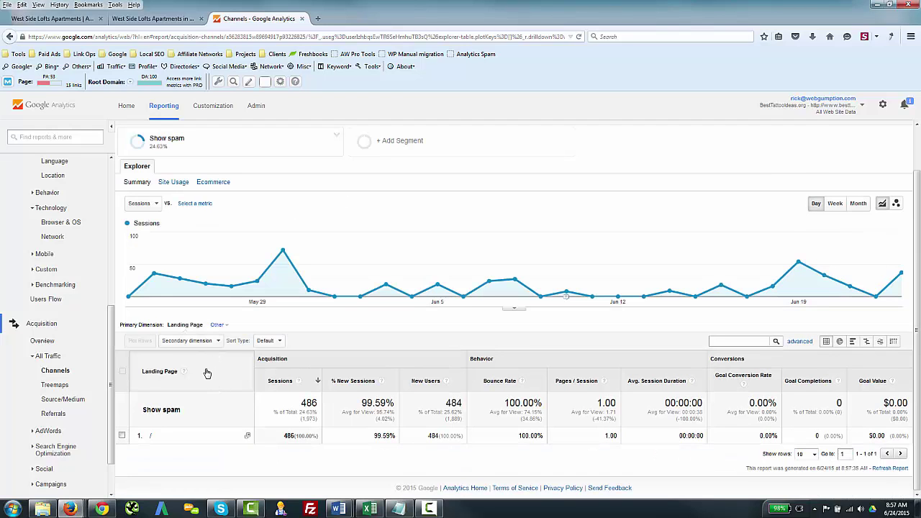
{"action": "scroll", "coordinate": [202, 353], "scroll_direction": "up", "scroll_amount": 2}
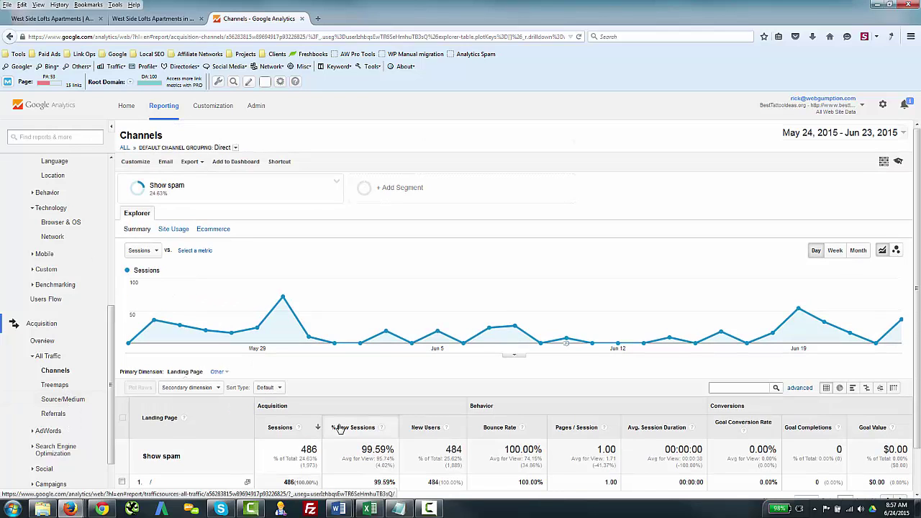
Check Direct traffic by Source/Medium, then return to Channels: 486 Direct, 113 Referral
{"action": "left_click", "coordinate": [62, 401]}
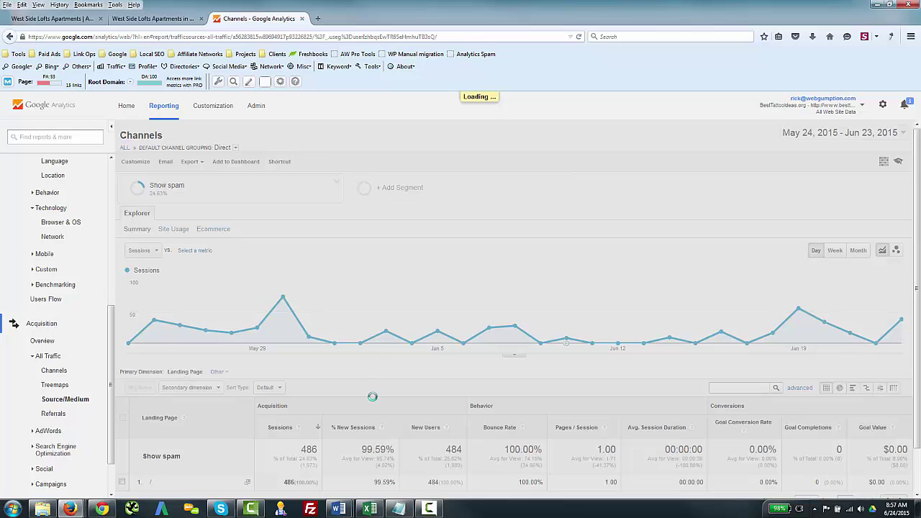
{"action": "scroll", "coordinate": [392, 399], "scroll_direction": "down", "scroll_amount": 2}
{"action": "scroll", "coordinate": [377, 407], "scroll_direction": "down", "scroll_amount": 2}
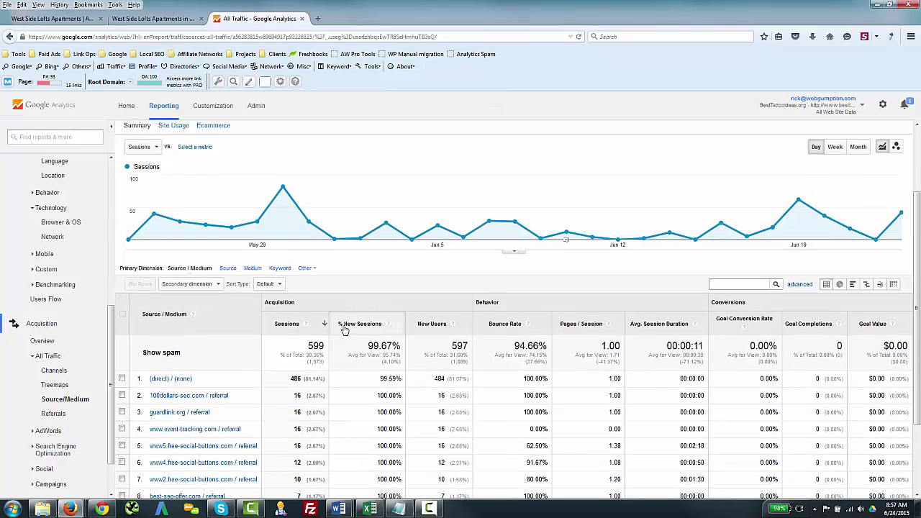
{"action": "left_click", "coordinate": [50, 370]}
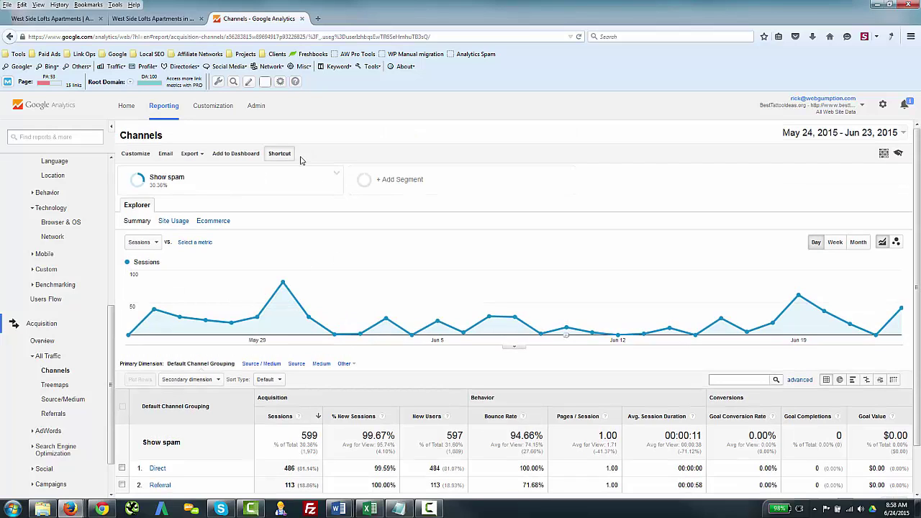
Open the Show spam segment's options, then bring the Notepad spam notes forward
{"action": "left_click", "coordinate": [335, 173]}
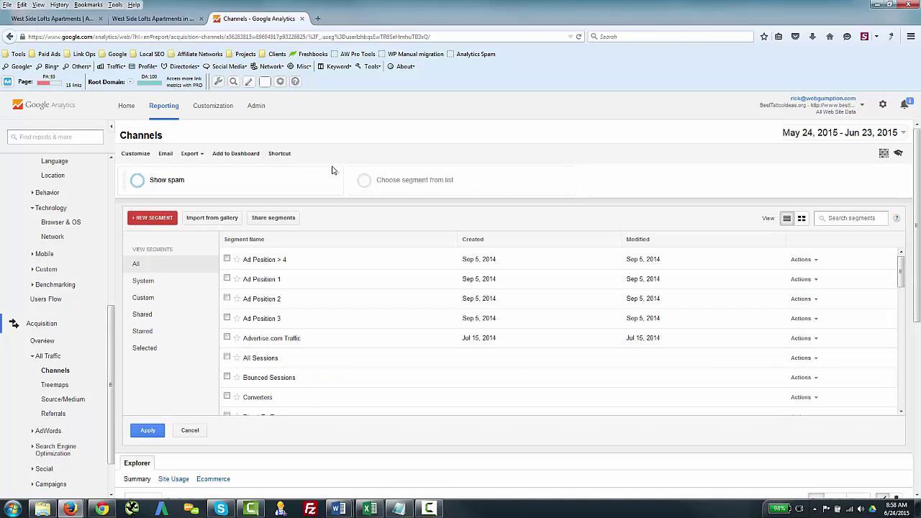
{"action": "left_click", "coordinate": [335, 175]}
{"action": "key", "text": "alt+Tab"}
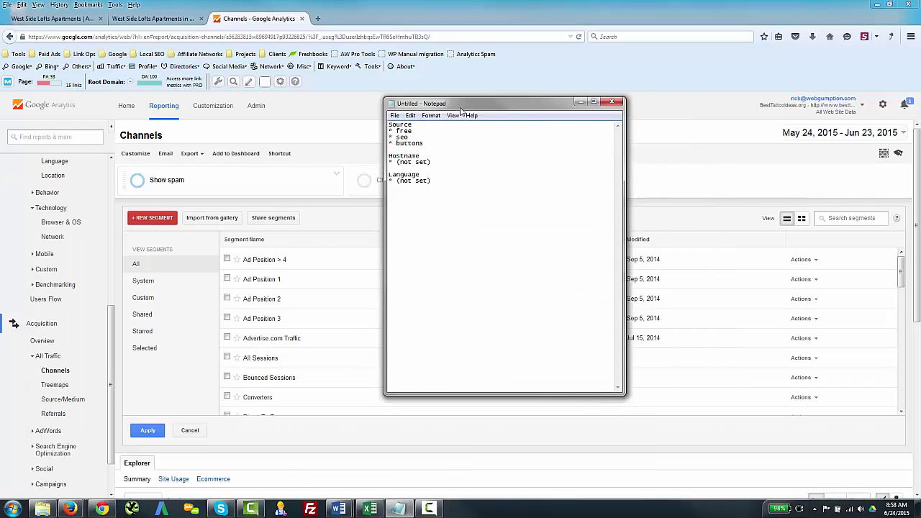
{"action": "left_click_drag", "start_coordinate": [461, 110], "coordinate": [419, 116]}
Highlight the Source terms free, seo, buttons, then the Hostname and Language (not set) notes
{"action": "left_click_drag", "start_coordinate": [386, 149], "coordinate": [347, 130]}
{"action": "left_click", "coordinate": [394, 168]}
{"action": "left_click", "coordinate": [377, 147]}
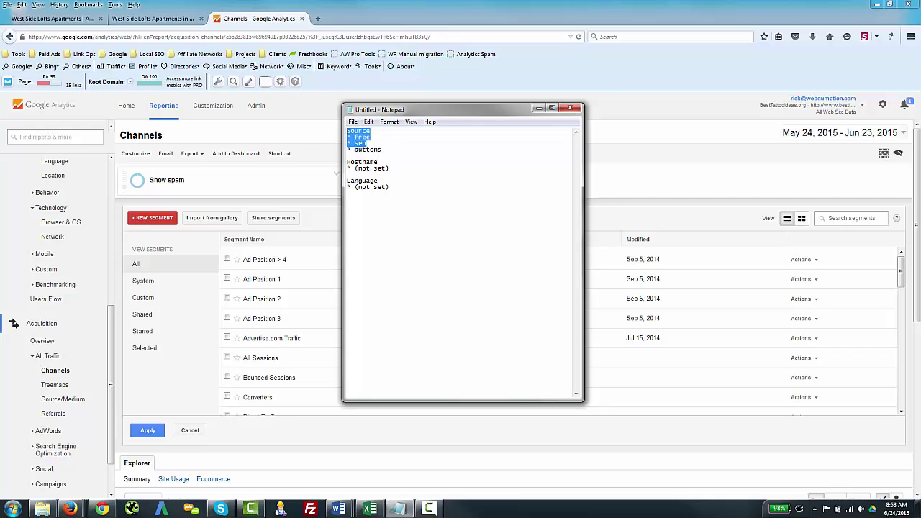
{"action": "left_click_drag", "start_coordinate": [390, 168], "coordinate": [345, 188]}
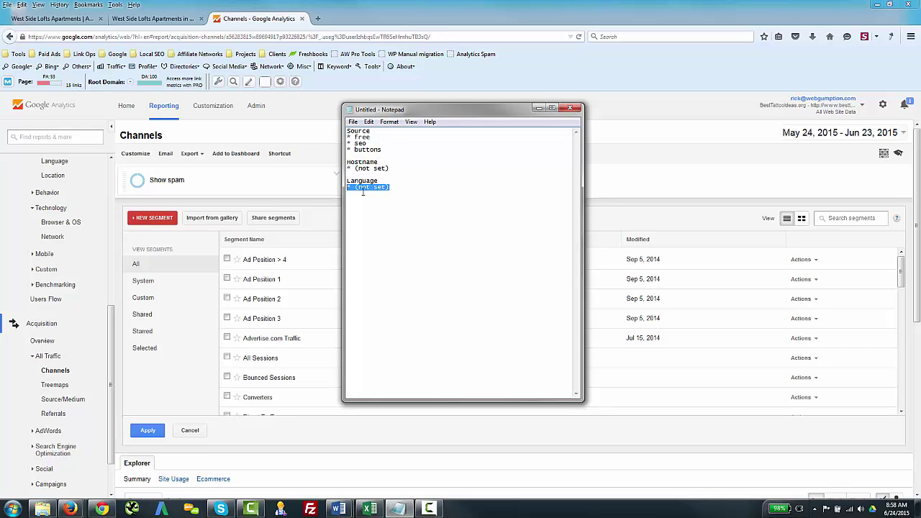
{"action": "left_click", "coordinate": [401, 199]}
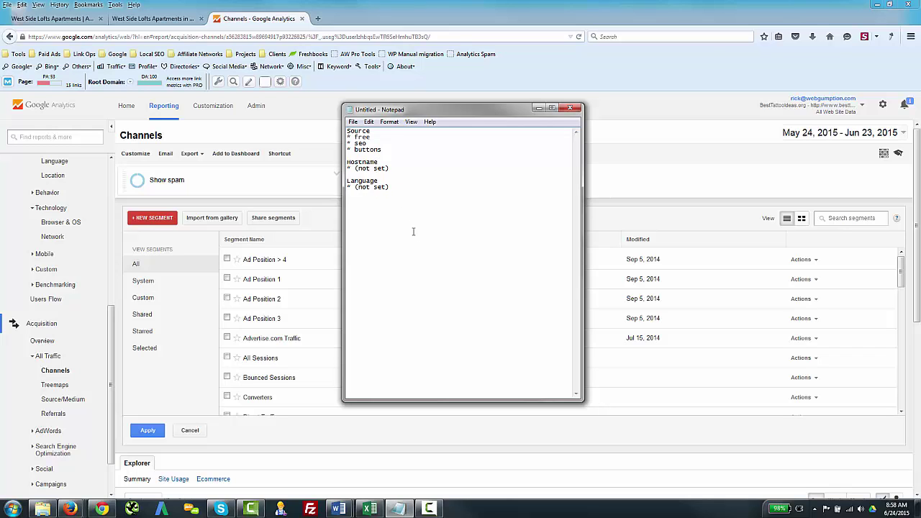